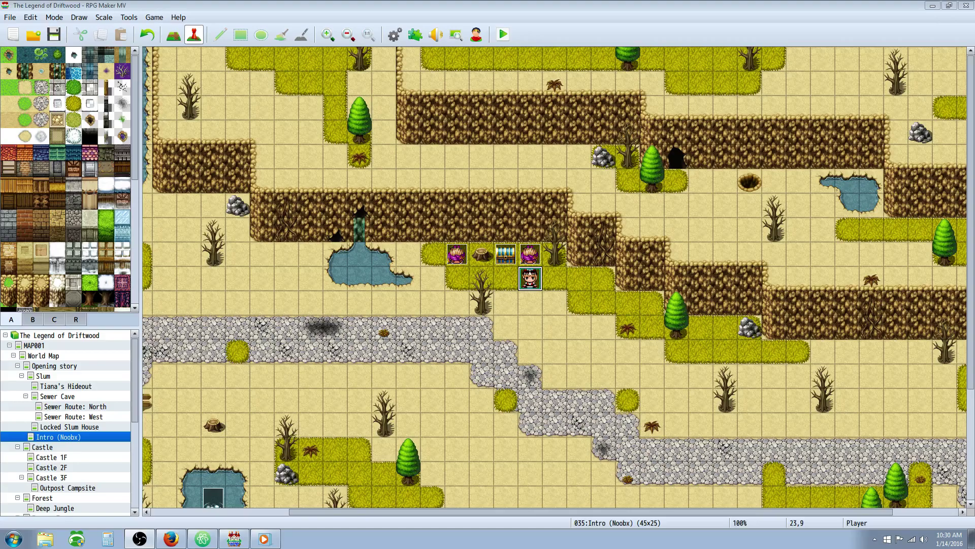
Open the XDE_CodeLanguage plugin's settings from the bottom of the Plugin Manager list.
{"action": "left_click", "coordinate": [607, 8]}
{"action": "left_click", "coordinate": [414, 34]}
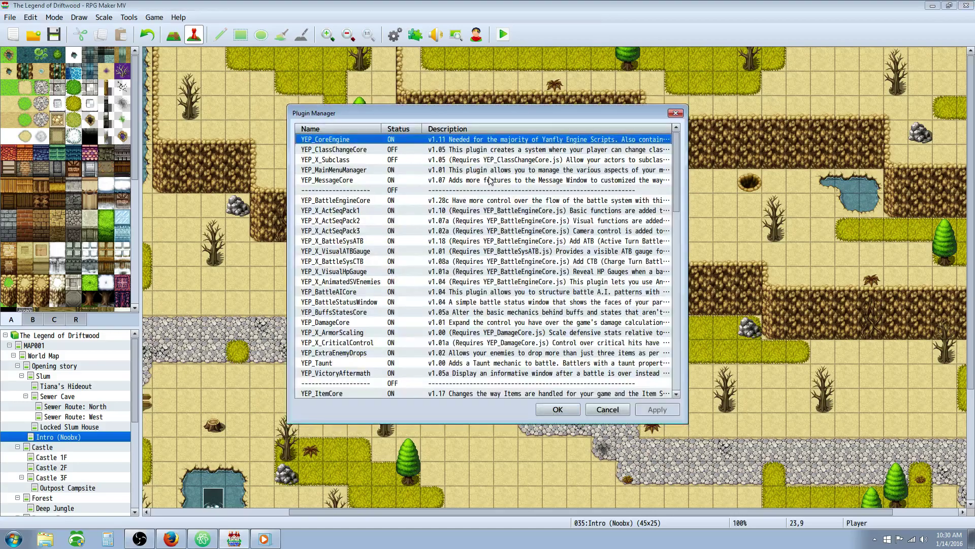
{"action": "left_click_drag", "start_coordinate": [676, 153], "coordinate": [676, 350]}
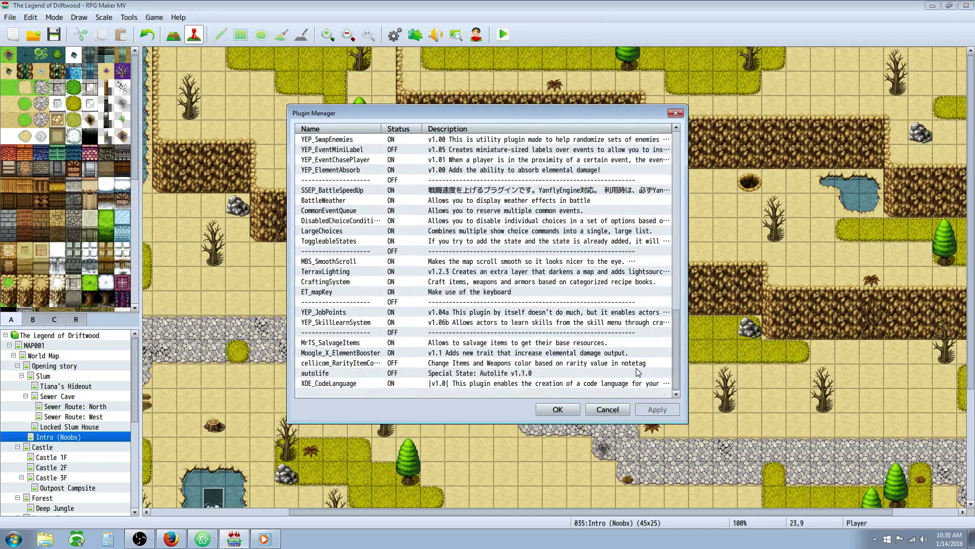
{"action": "left_click", "coordinate": [471, 385]}
{"action": "double_click", "coordinate": [471, 385]}
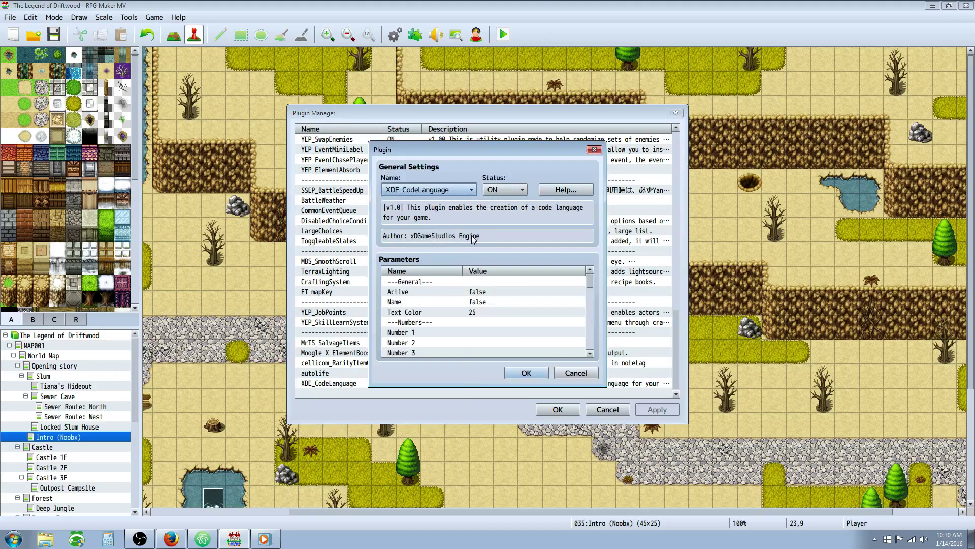
{"action": "left_click", "coordinate": [489, 303]}
{"action": "scroll", "coordinate": [488, 299], "scroll_direction": "down", "scroll_amount": 2}
{"action": "scroll", "coordinate": [487, 297], "scroll_direction": "up", "scroll_amount": 2}
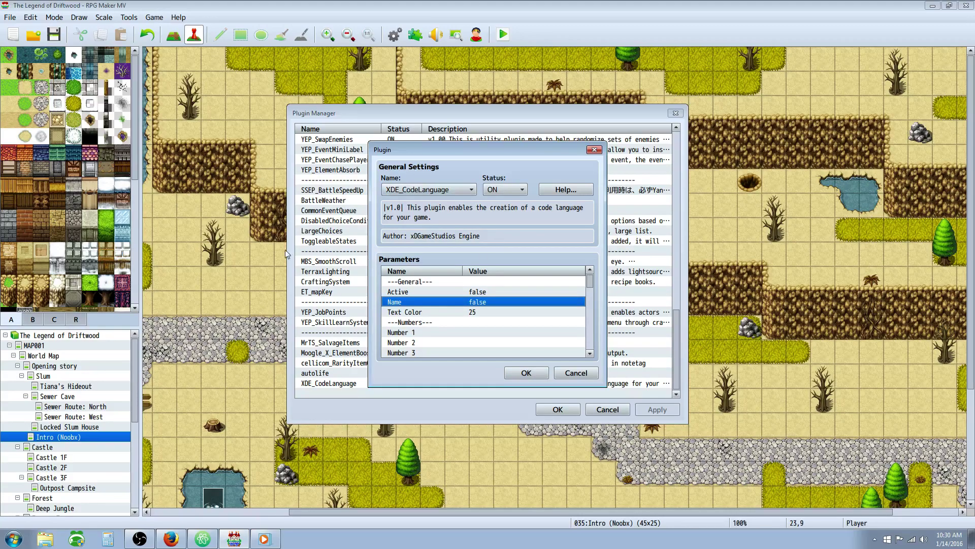
{"action": "scroll", "coordinate": [508, 310], "scroll_direction": "down", "scroll_amount": 5}
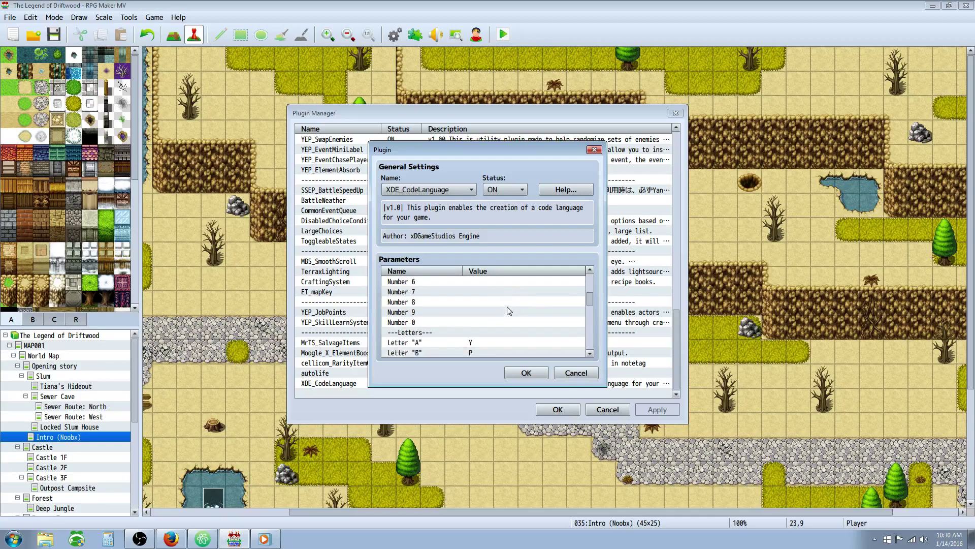
{"action": "left_click", "coordinate": [493, 302]}
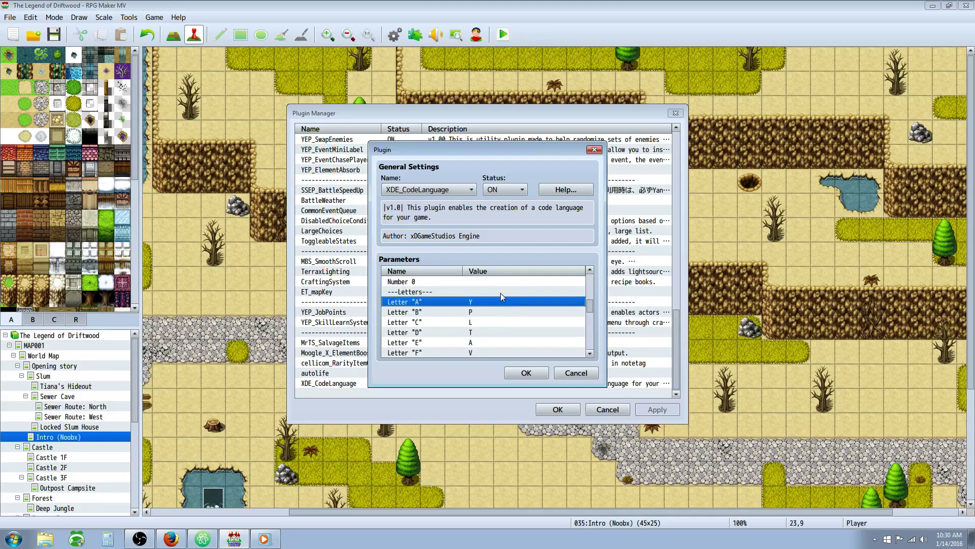
{"action": "scroll", "coordinate": [501, 293], "scroll_direction": "down", "scroll_amount": 1}
{"action": "scroll", "coordinate": [473, 288], "scroll_direction": "up", "scroll_amount": 3}
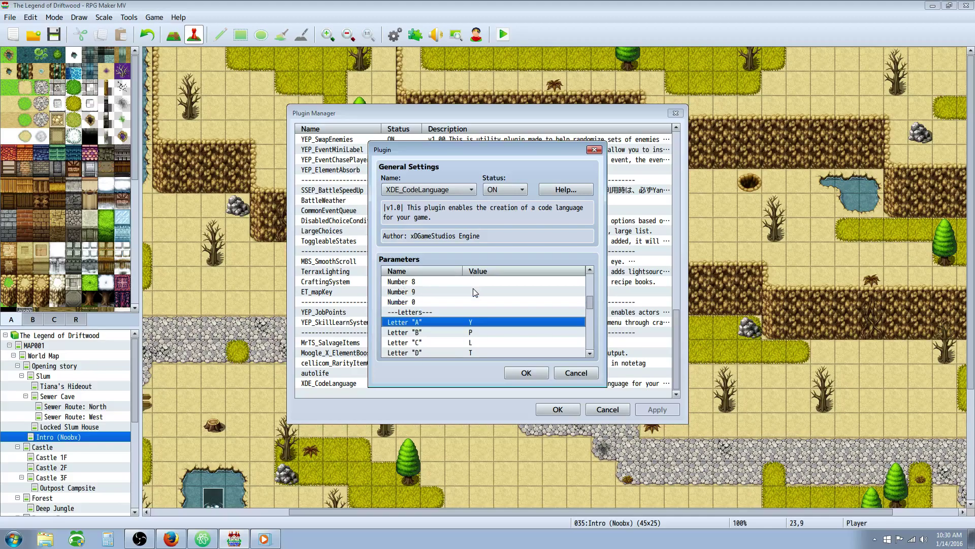
{"action": "scroll", "coordinate": [473, 288], "scroll_direction": "down", "scroll_amount": 5}
{"action": "scroll", "coordinate": [457, 295], "scroll_direction": "up", "scroll_amount": 2}
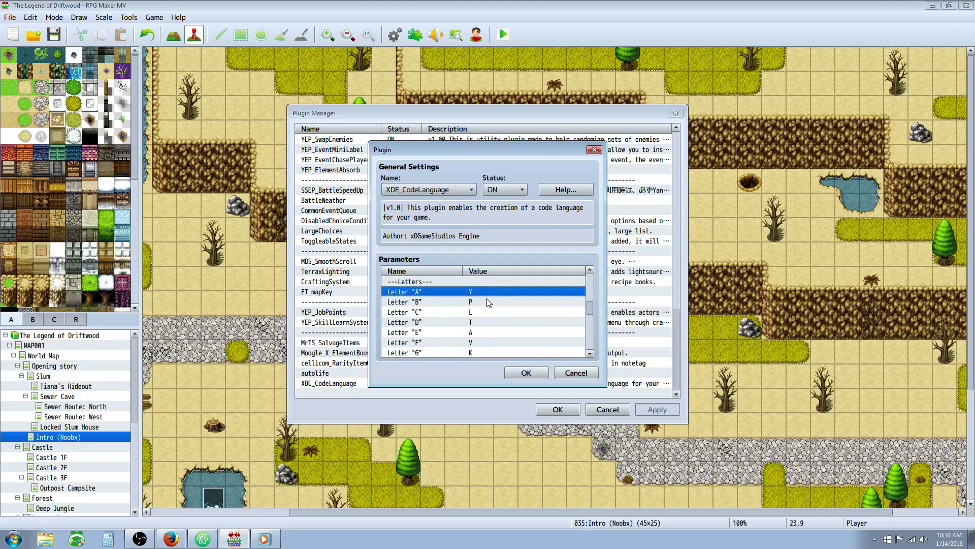
{"action": "double_click", "coordinate": [487, 291]}
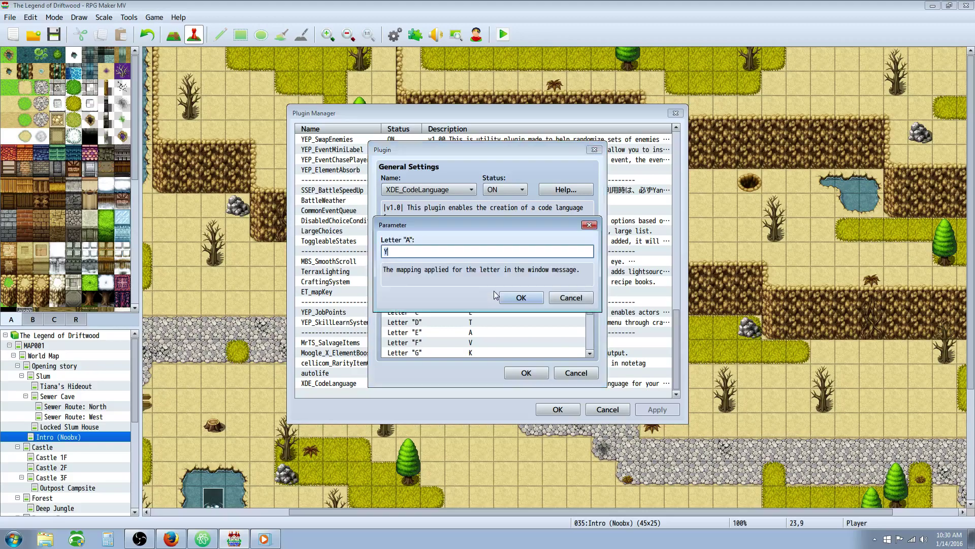
{"action": "left_click", "coordinate": [517, 298]}
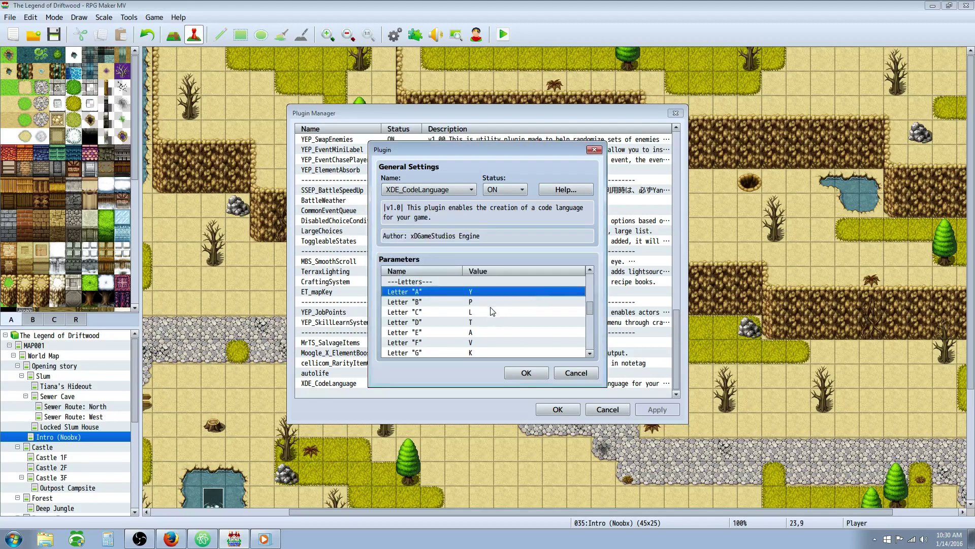
{"action": "left_click", "coordinate": [491, 302]}
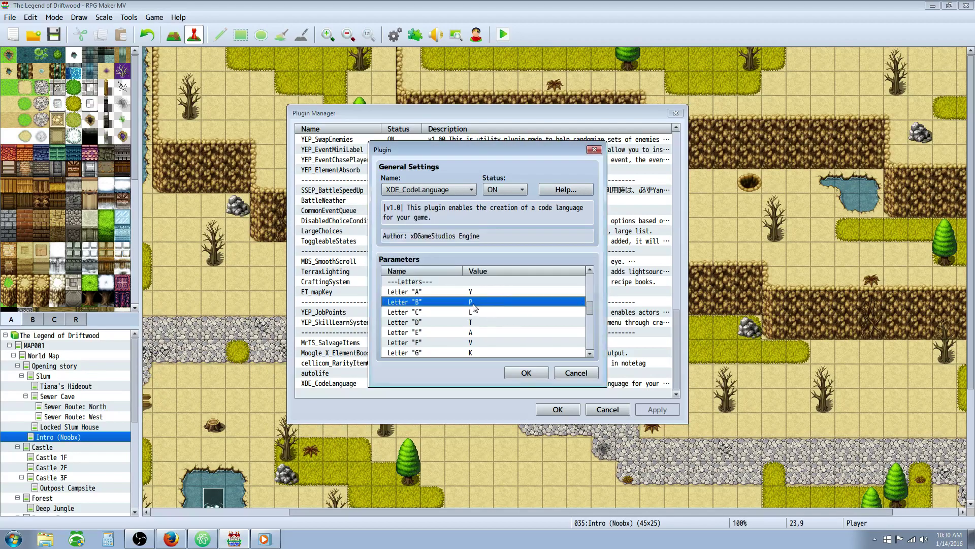
{"action": "left_click", "coordinate": [477, 312]}
{"action": "scroll", "coordinate": [480, 312], "scroll_direction": "down", "scroll_amount": 1}
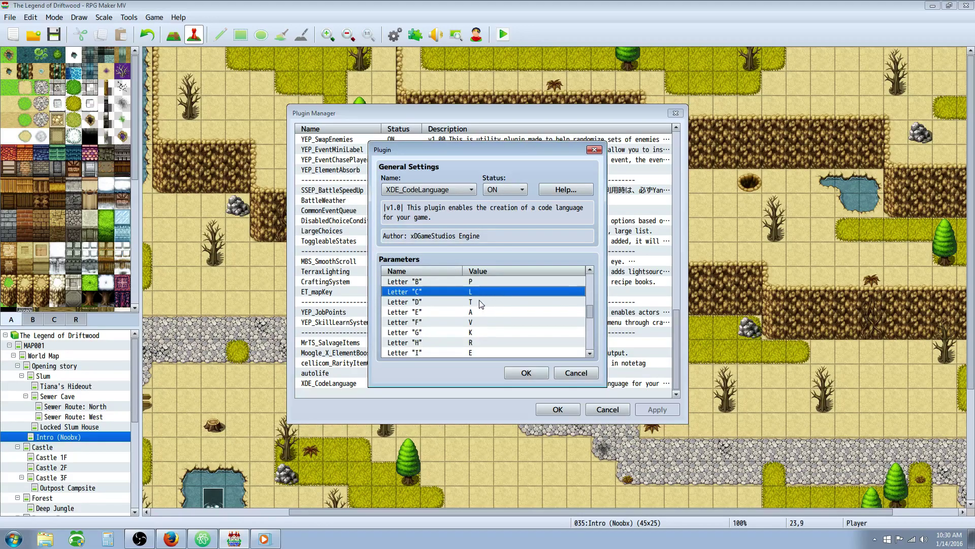
{"action": "left_click", "coordinate": [480, 302]}
{"action": "left_click", "coordinate": [488, 313]}
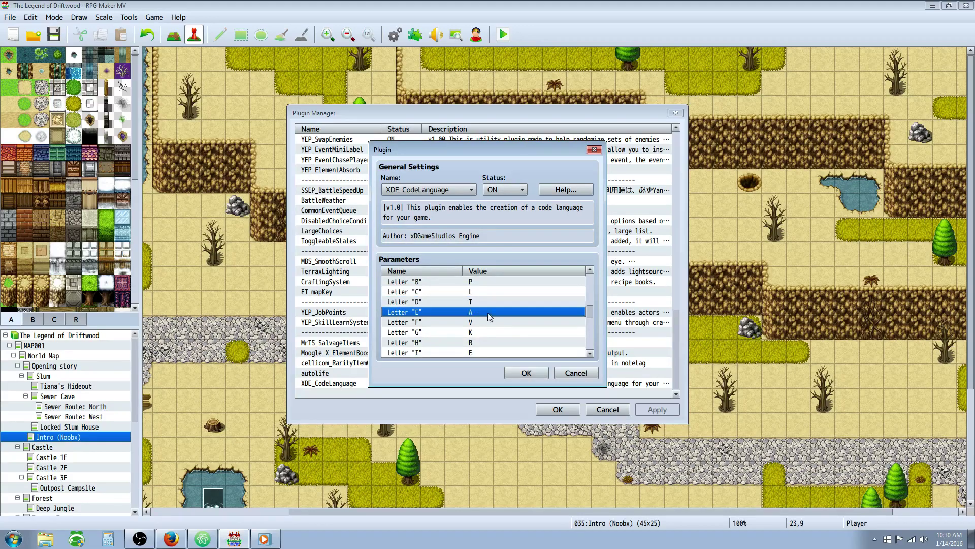
{"action": "scroll", "coordinate": [505, 321], "scroll_direction": "down", "scroll_amount": 1}
{"action": "left_click", "coordinate": [482, 313]}
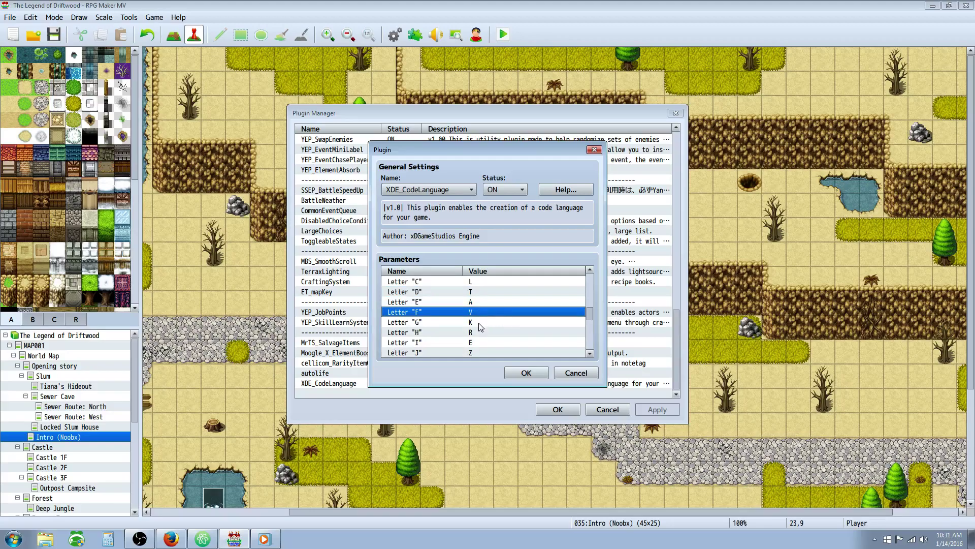
{"action": "left_click", "coordinate": [483, 326]}
{"action": "left_click", "coordinate": [483, 332]}
{"action": "scroll", "coordinate": [482, 333], "scroll_direction": "down", "scroll_amount": 1}
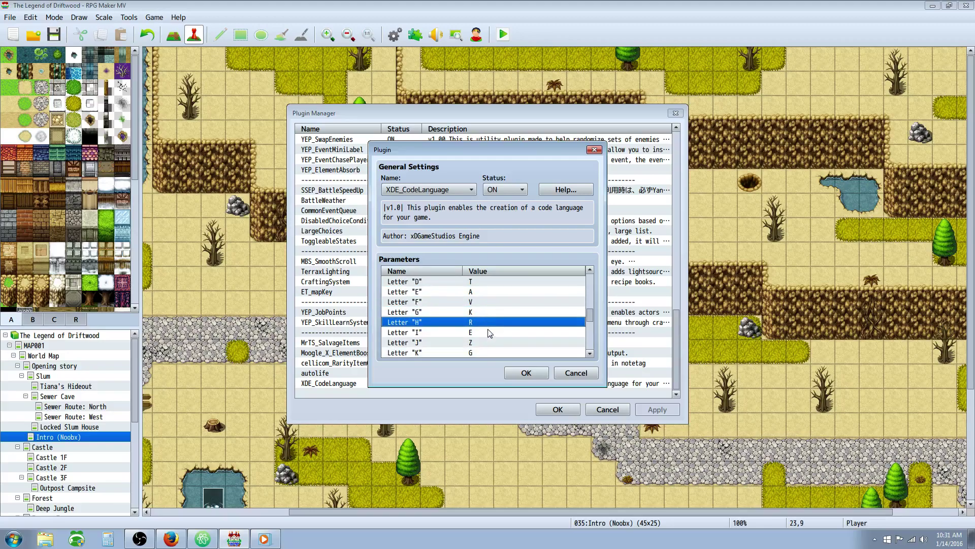
{"action": "left_click", "coordinate": [483, 333]}
{"action": "scroll", "coordinate": [485, 330], "scroll_direction": "down", "scroll_amount": 1}
{"action": "left_click", "coordinate": [483, 331]}
{"action": "scroll", "coordinate": [482, 331], "scroll_direction": "down", "scroll_amount": 2}
{"action": "left_click", "coordinate": [477, 322]}
{"action": "scroll", "coordinate": [477, 322], "scroll_direction": "down", "scroll_amount": 1}
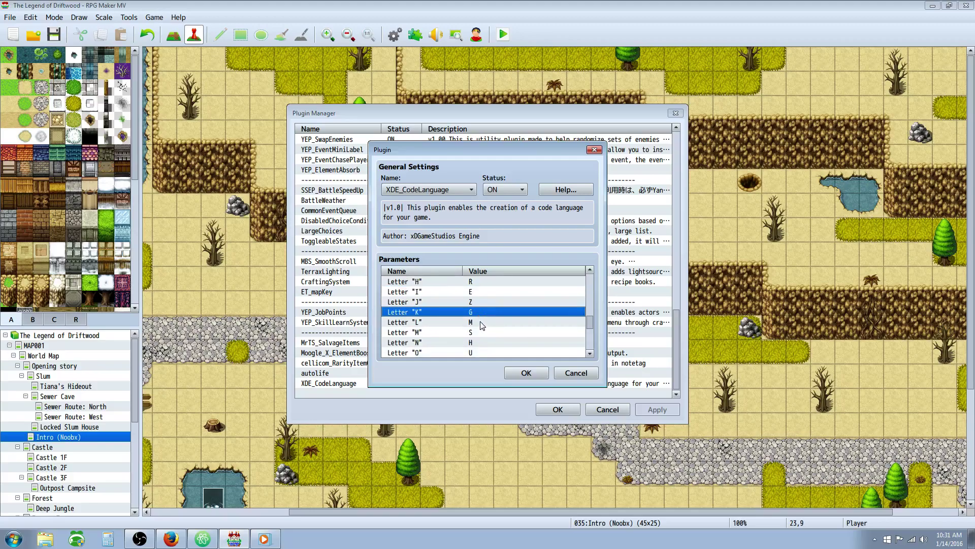
{"action": "left_click", "coordinate": [486, 323]}
{"action": "scroll", "coordinate": [487, 323], "scroll_direction": "down", "scroll_amount": 1}
{"action": "scroll", "coordinate": [487, 323], "scroll_direction": "down", "scroll_amount": 1}
{"action": "left_click", "coordinate": [486, 317]}
{"action": "scroll", "coordinate": [487, 319], "scroll_direction": "down", "scroll_amount": 1}
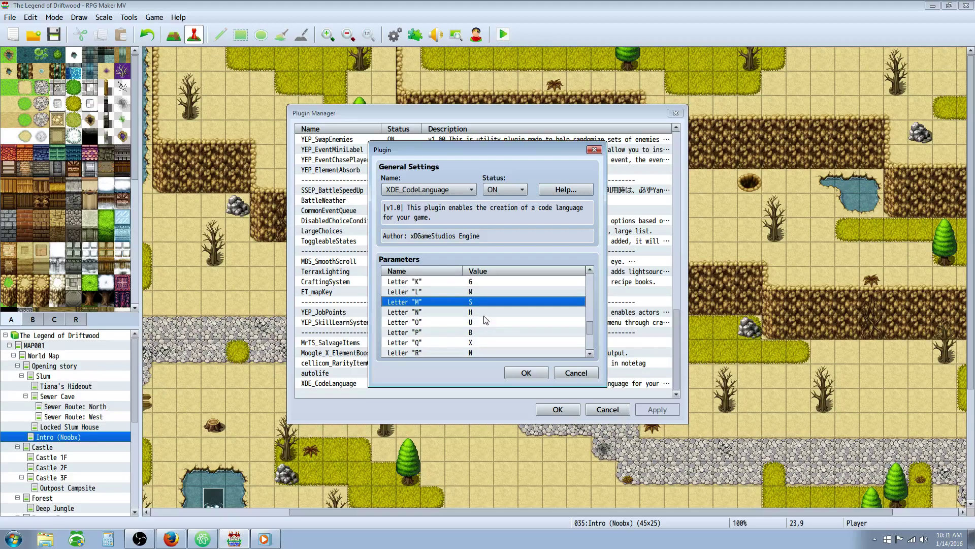
{"action": "left_click", "coordinate": [483, 314]}
{"action": "scroll", "coordinate": [484, 315], "scroll_direction": "down", "scroll_amount": 2}
{"action": "left_click", "coordinate": [480, 303]}
{"action": "scroll", "coordinate": [481, 305], "scroll_direction": "down", "scroll_amount": 1}
{"action": "left_click", "coordinate": [480, 304]}
{"action": "left_click", "coordinate": [482, 313]}
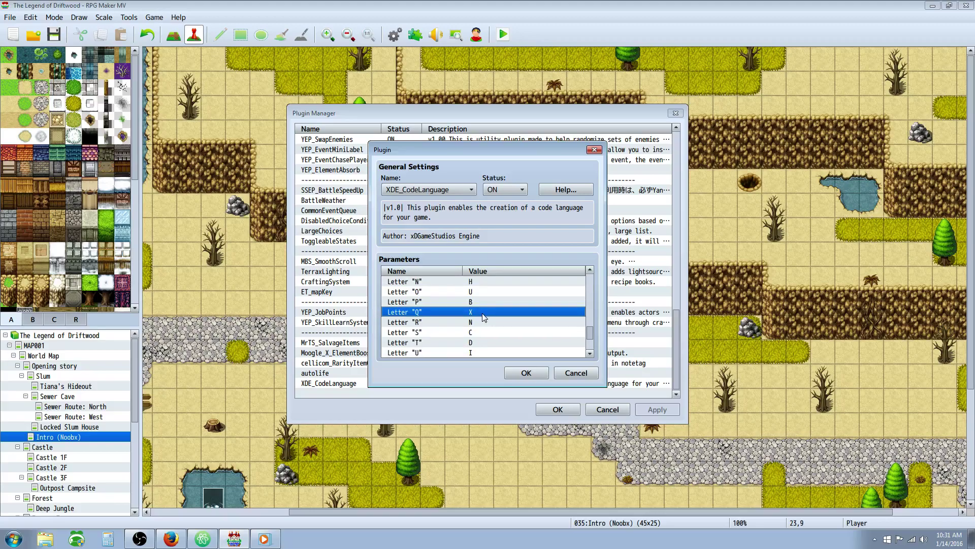
{"action": "scroll", "coordinate": [483, 314], "scroll_direction": "down", "scroll_amount": 1}
{"action": "left_click", "coordinate": [483, 313]}
{"action": "scroll", "coordinate": [484, 314], "scroll_direction": "down", "scroll_amount": 1}
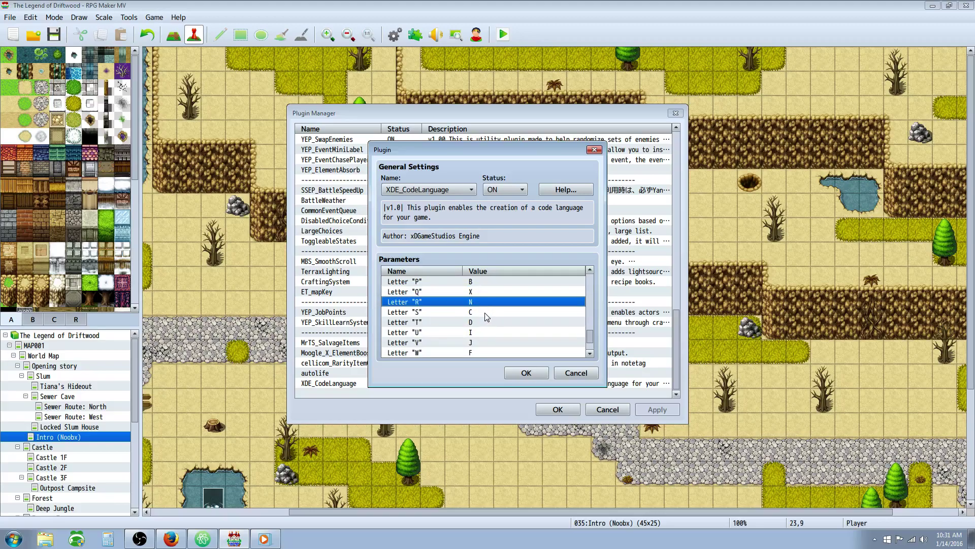
{"action": "left_click", "coordinate": [483, 312]}
{"action": "scroll", "coordinate": [483, 313], "scroll_direction": "down", "scroll_amount": 1}
{"action": "left_click", "coordinate": [483, 313]}
{"action": "scroll", "coordinate": [483, 314], "scroll_direction": "down", "scroll_amount": 1}
{"action": "left_click", "coordinate": [482, 314]}
{"action": "scroll", "coordinate": [483, 317], "scroll_direction": "down", "scroll_amount": 1}
{"action": "left_click", "coordinate": [483, 314]}
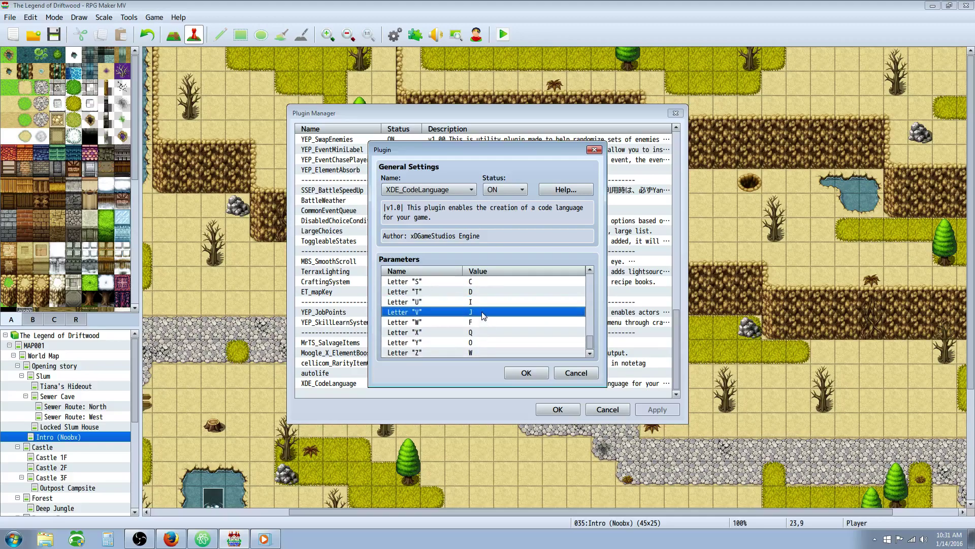
{"action": "left_click", "coordinate": [480, 321]}
{"action": "left_click", "coordinate": [482, 334]}
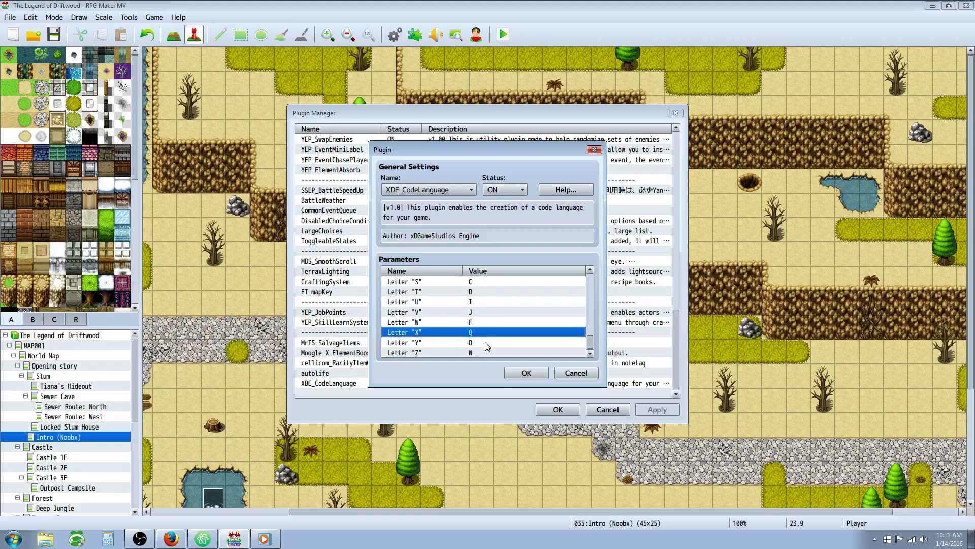
{"action": "left_click", "coordinate": [483, 342]}
{"action": "left_click", "coordinate": [482, 353]}
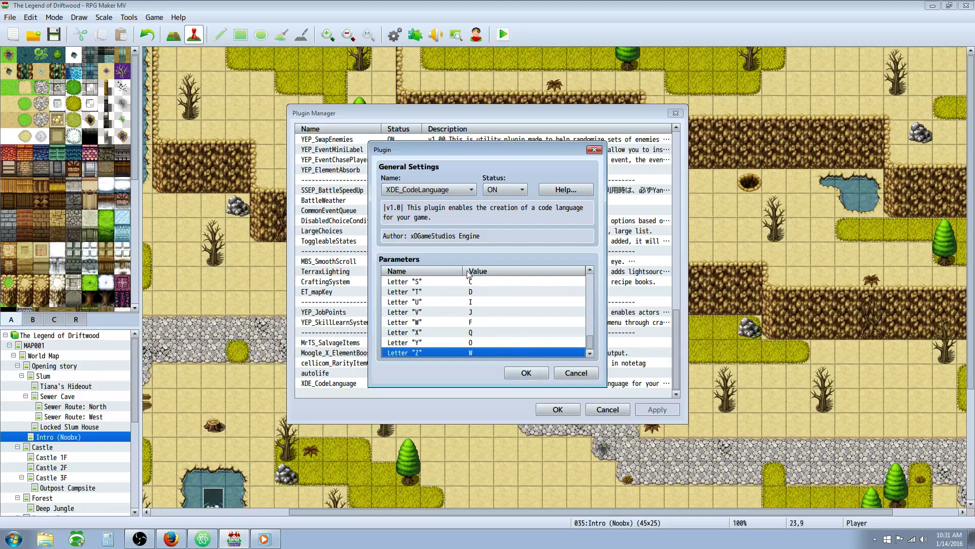
Confirm the XDE_CodeLanguage settings and close the Plugin Manager with OK.
{"action": "left_click", "coordinate": [525, 373]}
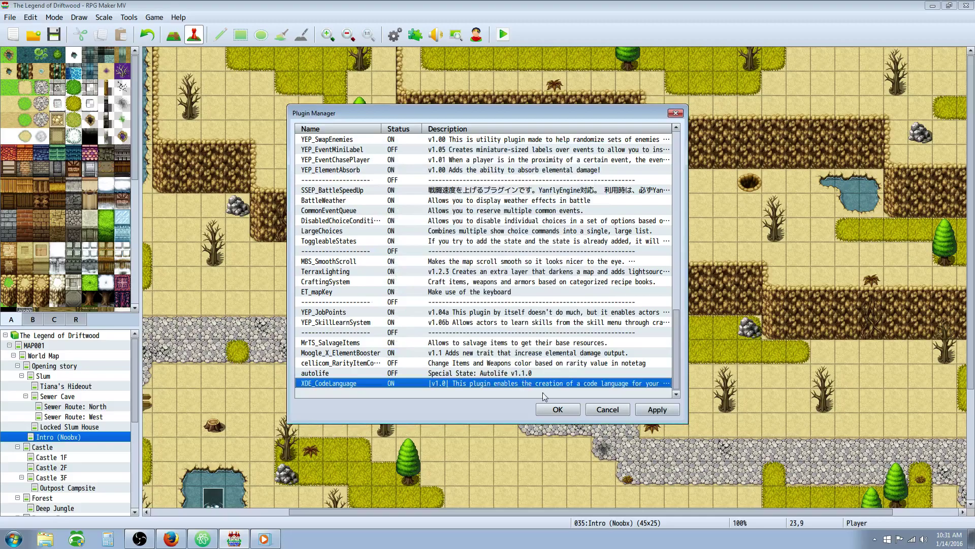
{"action": "left_click", "coordinate": [558, 409]}
In the Database Items page, select 0125 Al Bhed Primer "A", whose Info Eval note sets variable 29 to 1.
{"action": "left_click", "coordinate": [395, 34]}
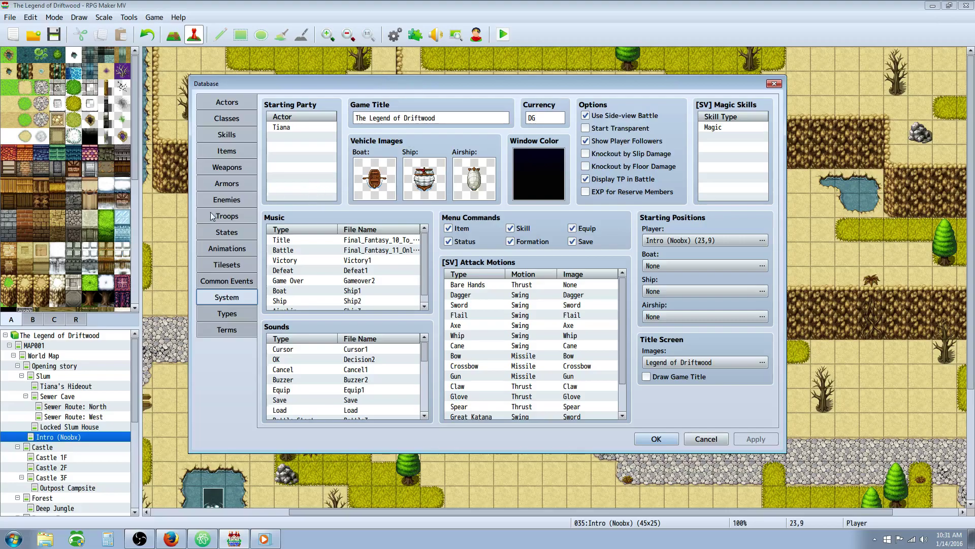
{"action": "left_click", "coordinate": [237, 151]}
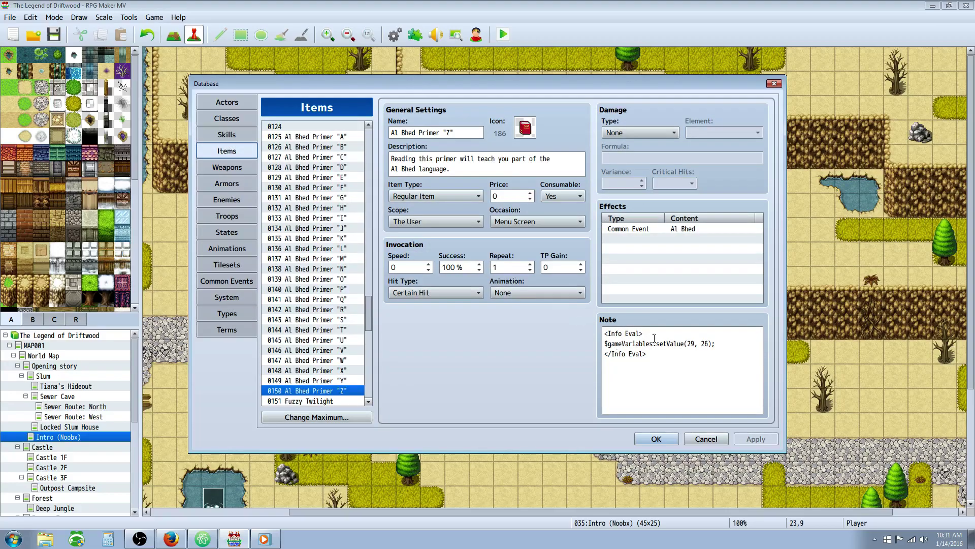
{"action": "left_click_drag", "start_coordinate": [605, 334], "coordinate": [659, 331]}
{"action": "left_click", "coordinate": [641, 333]}
{"action": "key", "text": "shift+Home"}
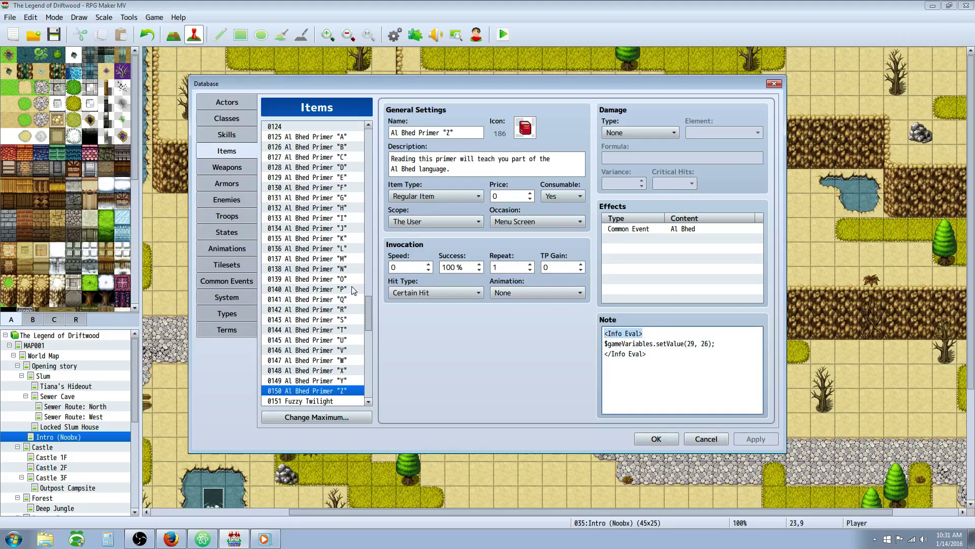
{"action": "left_click", "coordinate": [328, 137]}
{"action": "mouse_move", "coordinate": [712, 349]}
{"action": "left_mouse_down", "text": "shift"}
{"action": "mouse_move", "coordinate": [613, 343]}
{"action": "mouse_move", "coordinate": [711, 343]}
{"action": "left_mouse_up", "text": "shift"}
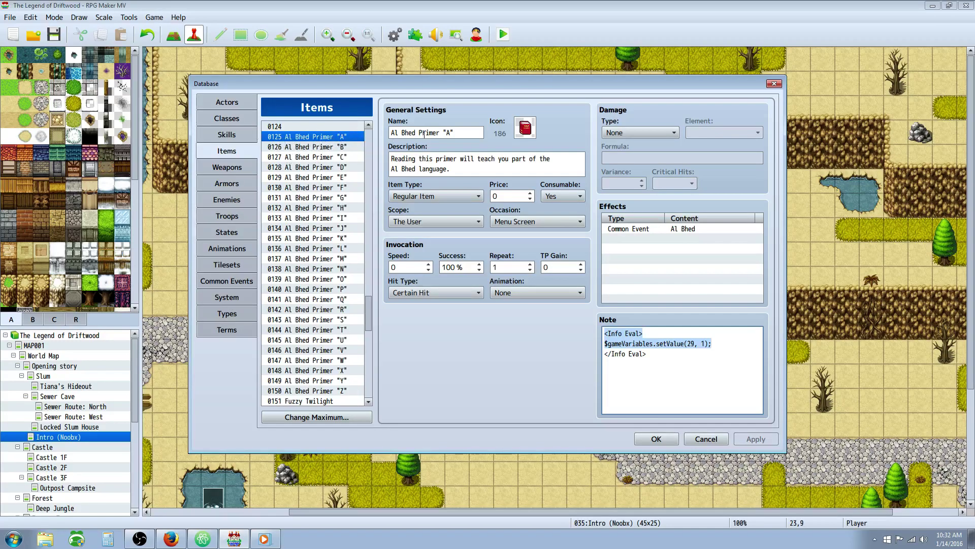
{"action": "left_click", "coordinate": [448, 132]}
{"action": "left_click", "coordinate": [718, 335]}
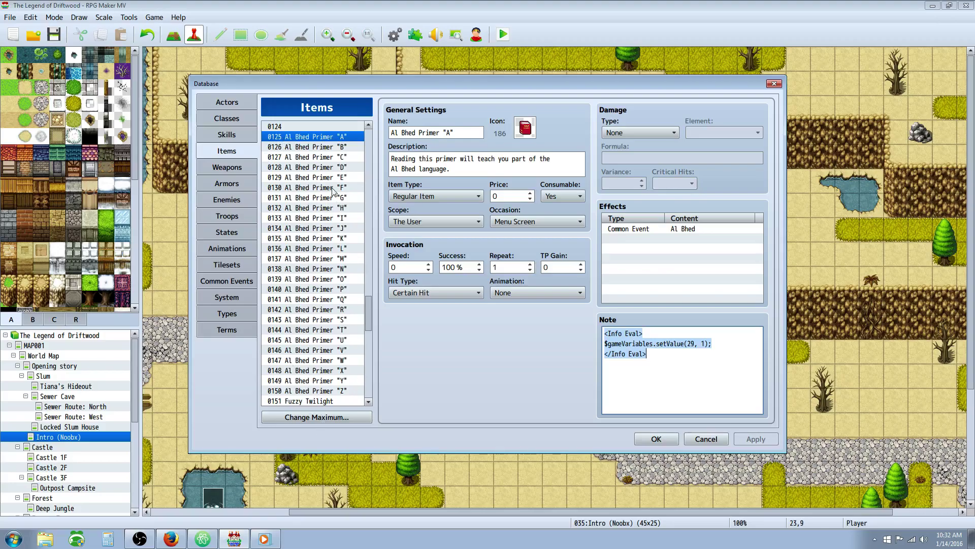
{"action": "left_click", "coordinate": [440, 128]}
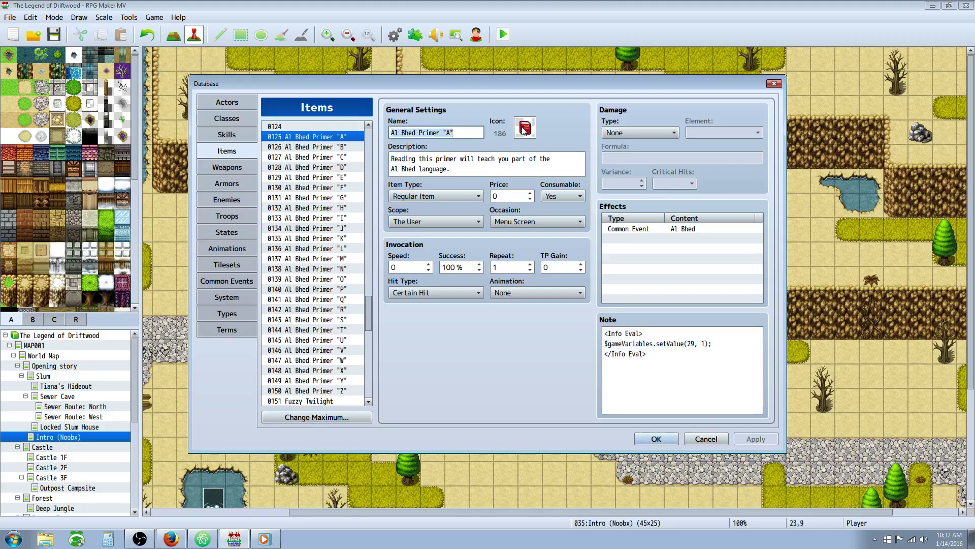
{"action": "triple_click", "coordinate": [461, 167]}
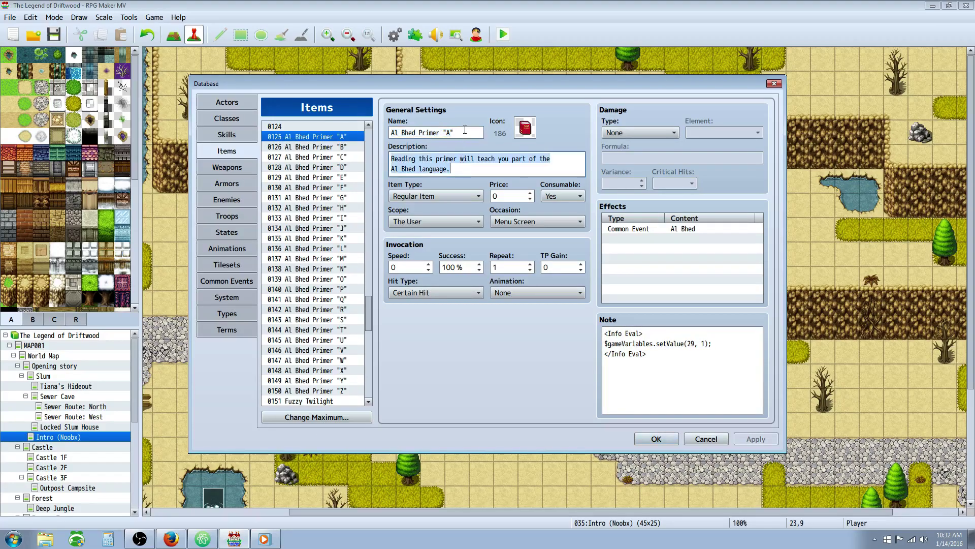
{"action": "left_click", "coordinate": [462, 133]}
{"action": "left_click_drag", "start_coordinate": [462, 133], "coordinate": [442, 133]}
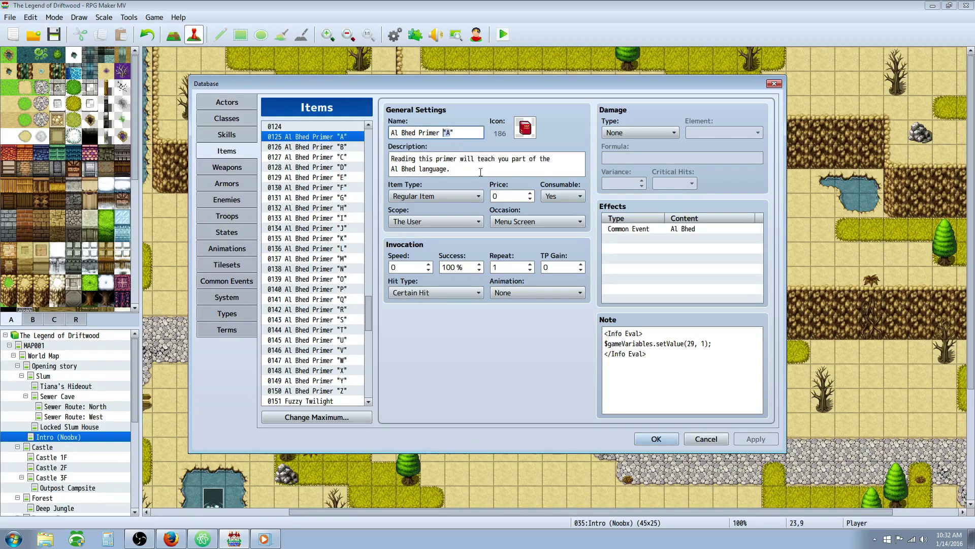
{"action": "left_click", "coordinate": [437, 195]}
{"action": "left_click", "coordinate": [437, 195]}
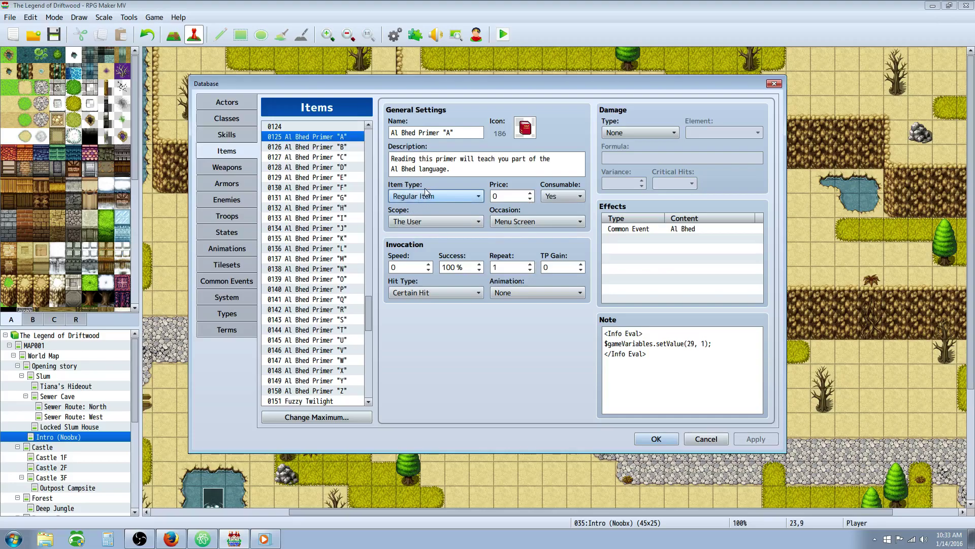
{"action": "left_click", "coordinate": [648, 230]}
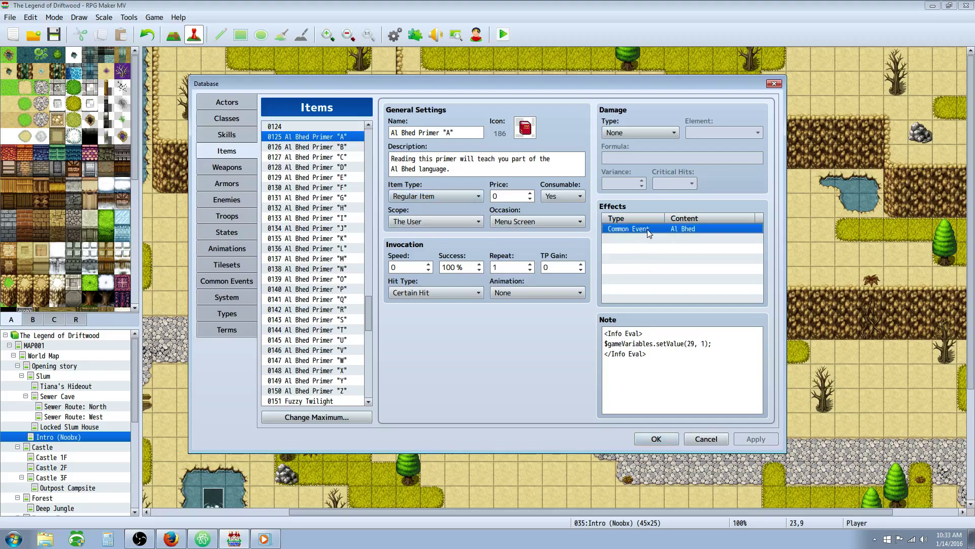
{"action": "left_click", "coordinate": [649, 332]}
{"action": "key", "text": "ctrl+a"}
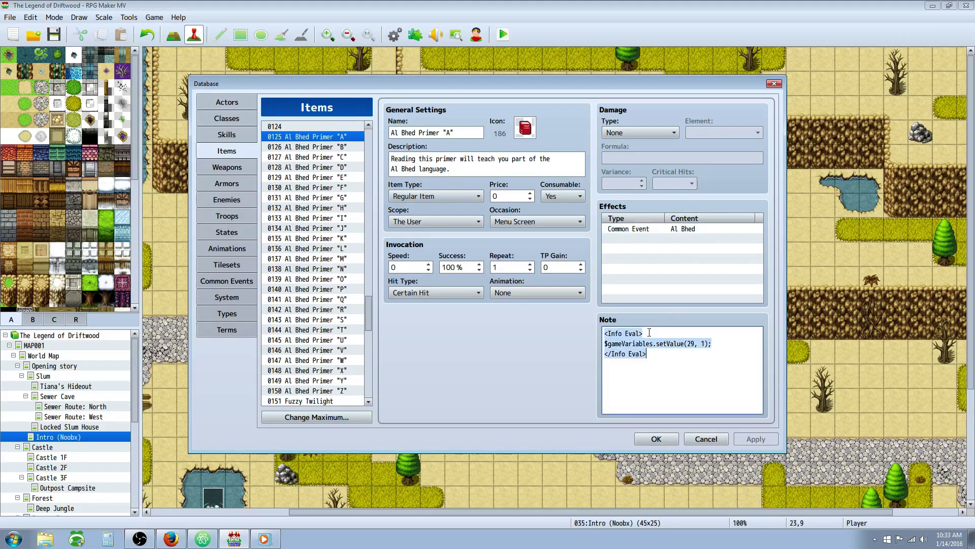
{"action": "left_click_drag", "start_coordinate": [655, 333], "coordinate": [603, 333]}
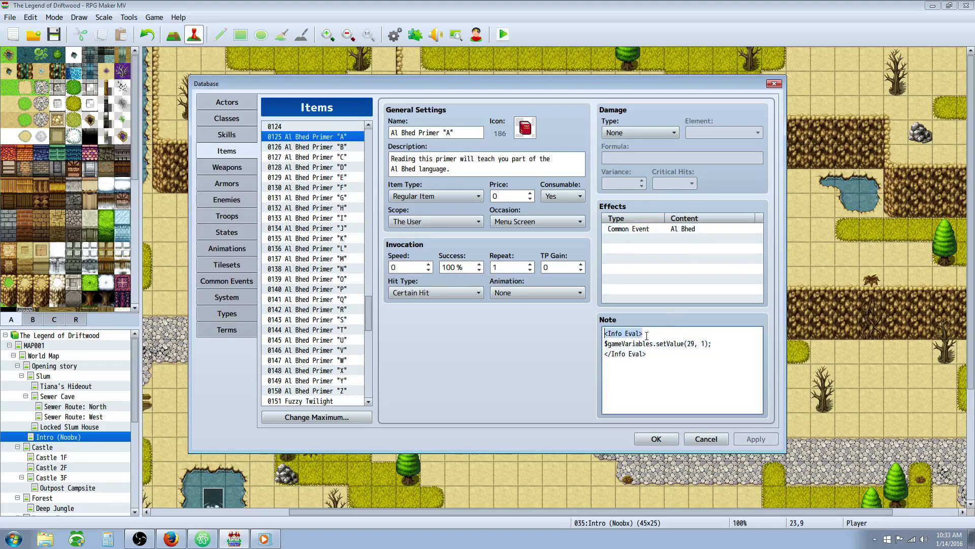
{"action": "left_click", "coordinate": [609, 333]}
{"action": "double_click", "coordinate": [625, 333]}
{"action": "left_click", "coordinate": [608, 343]}
{"action": "left_click_drag", "start_coordinate": [622, 343], "coordinate": [684, 343]}
Close the Database and create a new event EV005 on an empty map tile.
{"action": "double_click", "coordinate": [690, 344]}
{"action": "left_click", "coordinate": [657, 438]}
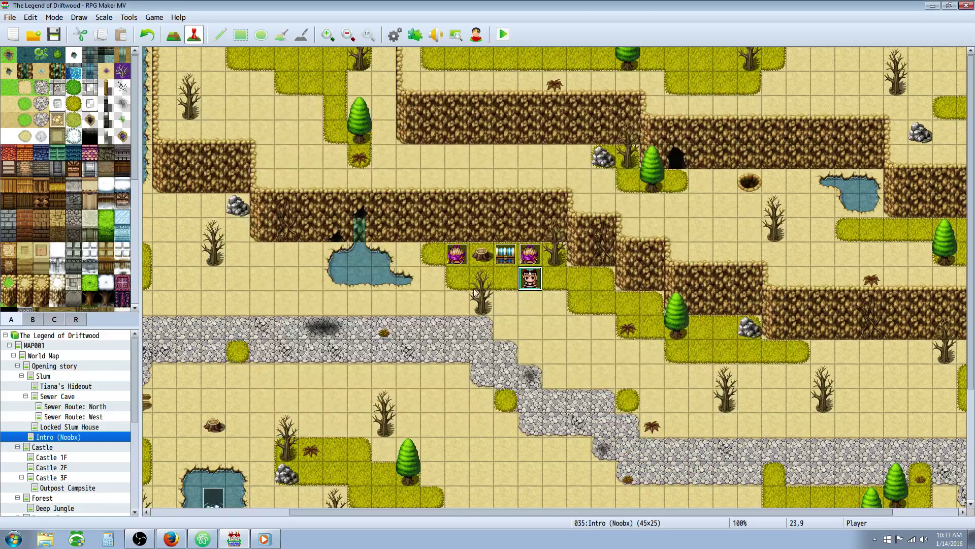
{"action": "double_click", "coordinate": [427, 162]}
{"action": "right_click", "coordinate": [444, 165]}
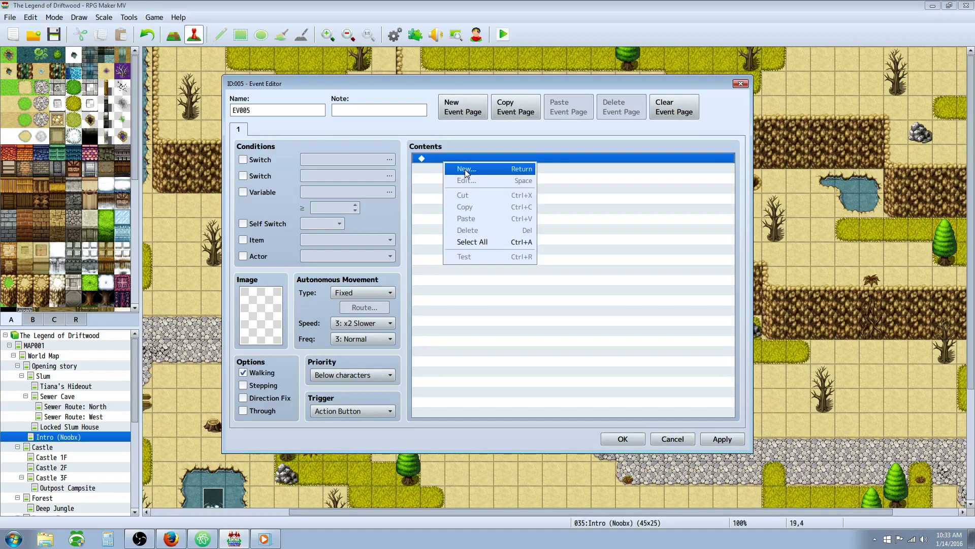
{"action": "left_click", "coordinate": [463, 168]}
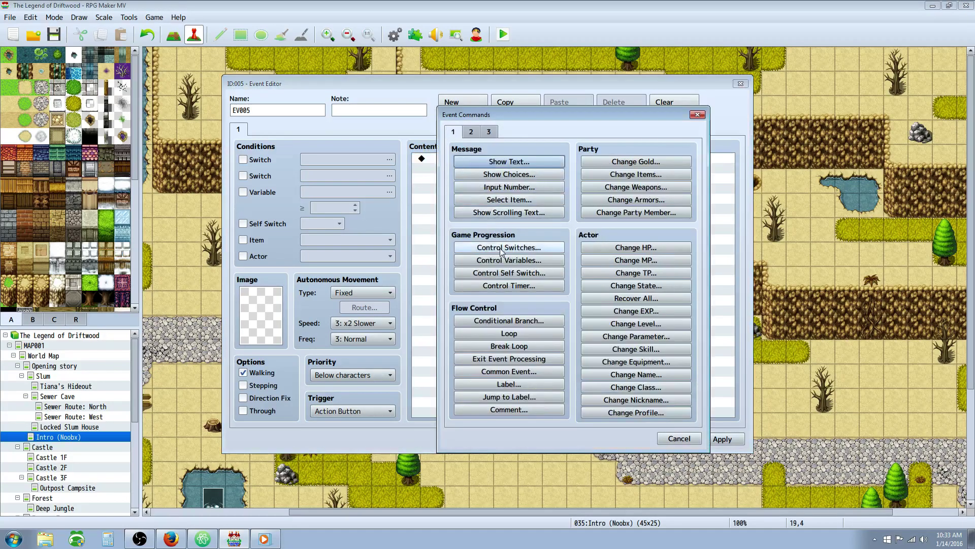
Start a Control Variables command, name variable 0015 'Al Bhed', then erase that name.
{"action": "left_click", "coordinate": [509, 259]}
{"action": "left_click", "coordinate": [609, 205]}
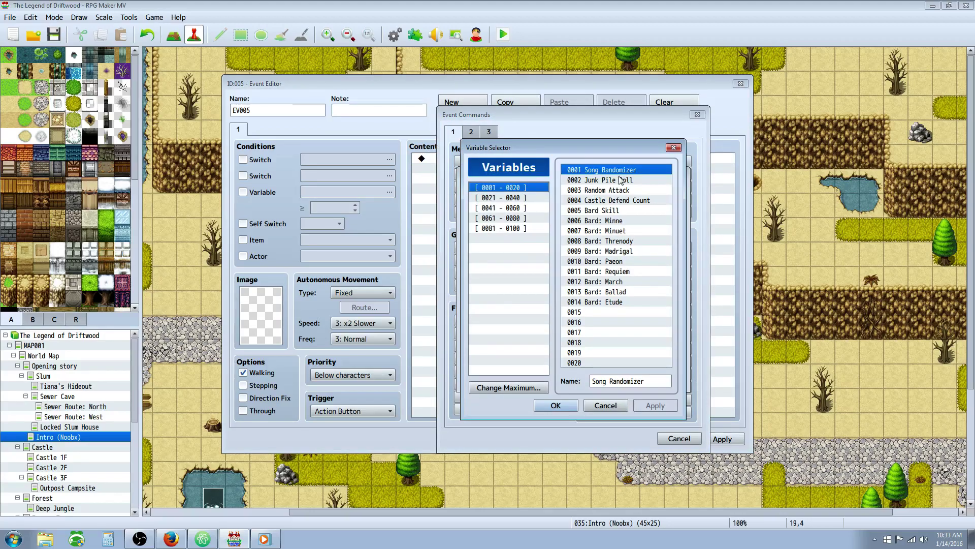
{"action": "left_click", "coordinate": [605, 312]}
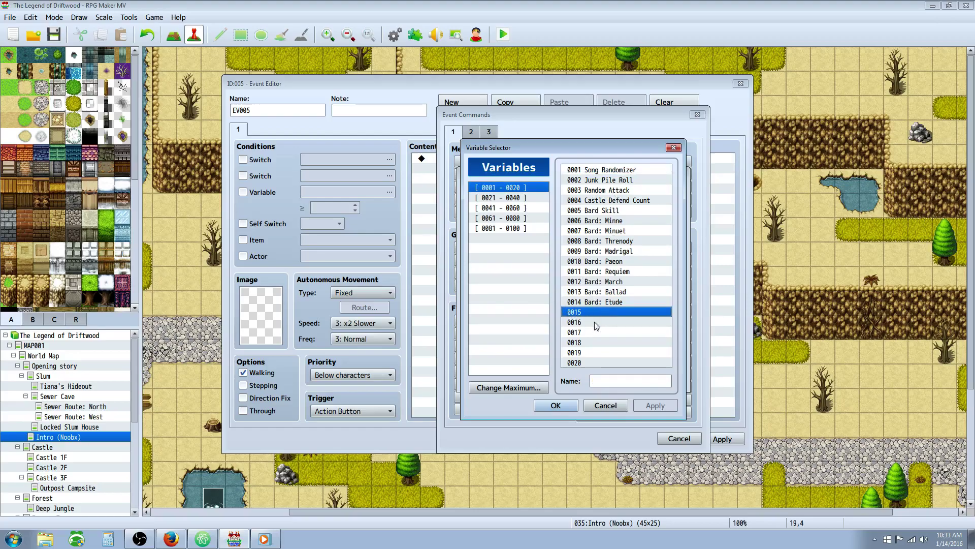
{"action": "left_click", "coordinate": [607, 380]}
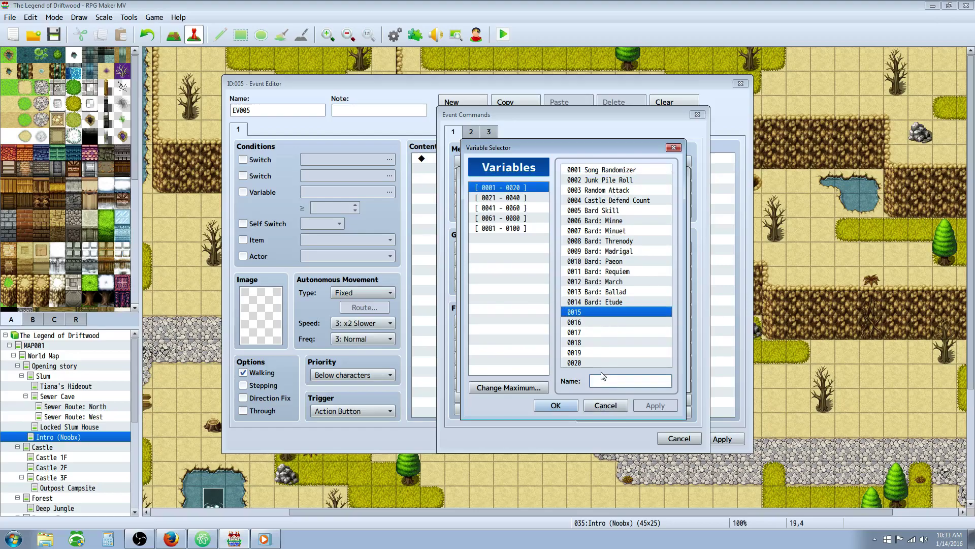
{"action": "type", "text": "Al Bhed"}
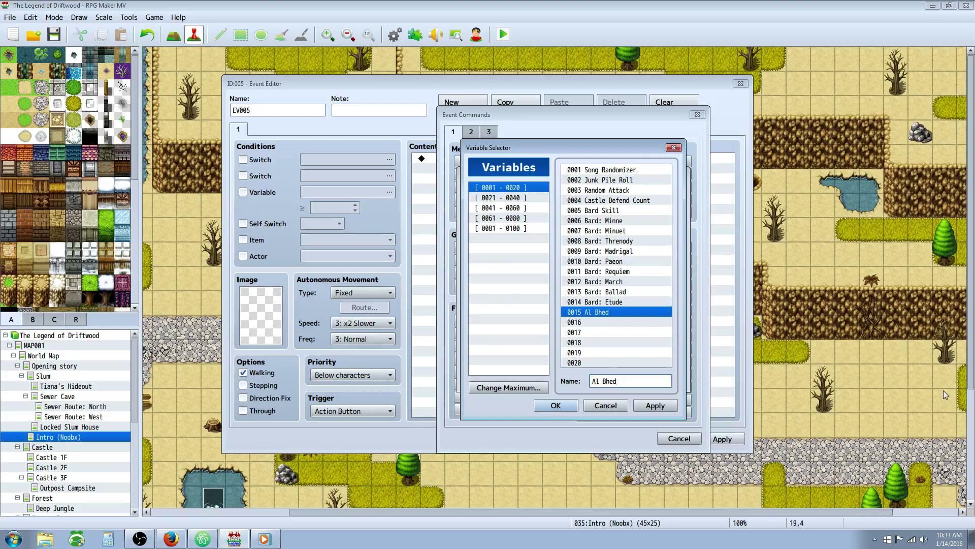
{"action": "left_click_drag", "start_coordinate": [625, 385], "coordinate": [579, 386]}
{"action": "key", "text": "BackSpace"}
Check variable 0029 Al Bhed, then cancel back to the empty Event Editor.
{"action": "left_click", "coordinate": [500, 198]}
{"action": "left_click", "coordinate": [598, 252]}
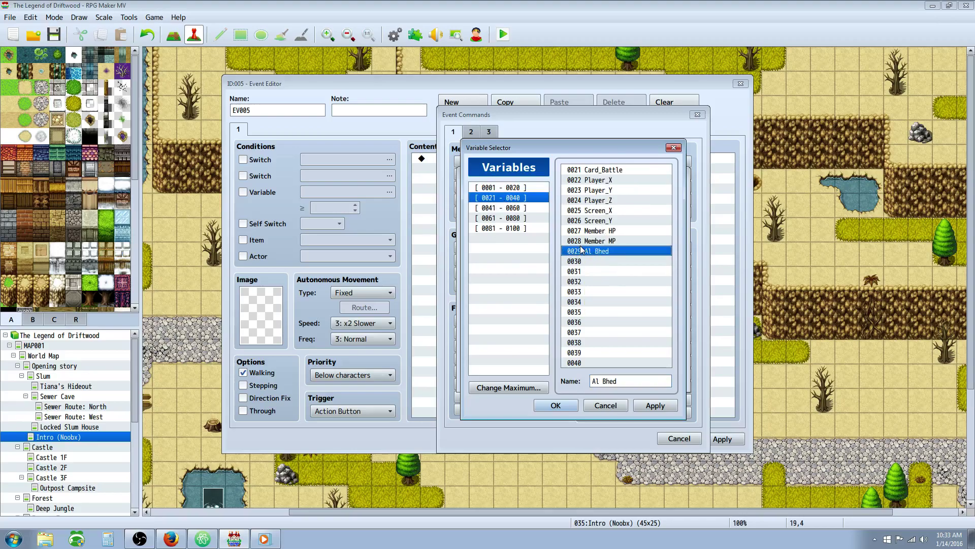
{"action": "left_click", "coordinate": [612, 405]}
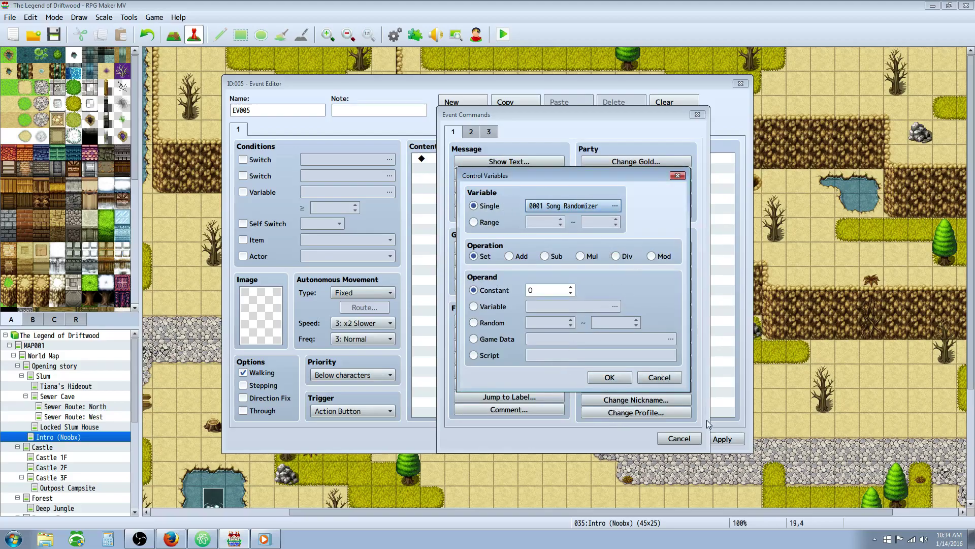
{"action": "left_click", "coordinate": [660, 378]}
{"action": "left_click", "coordinate": [668, 440]}
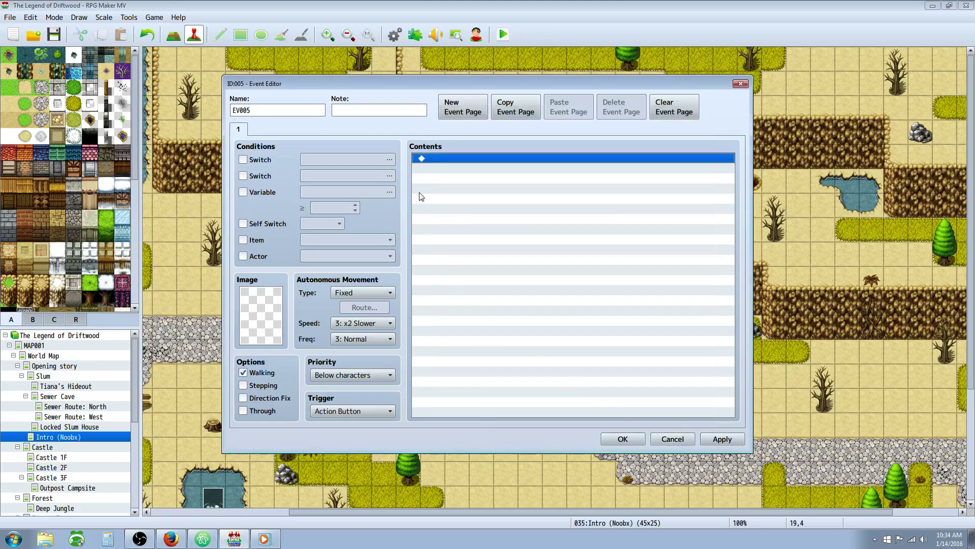
{"action": "left_click", "coordinate": [674, 439]}
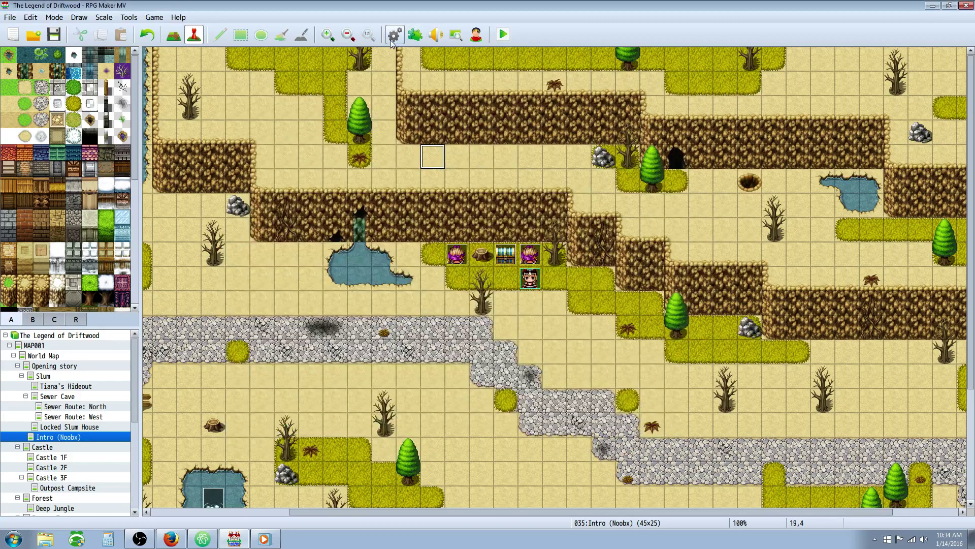
{"action": "key", "text": "F9"}
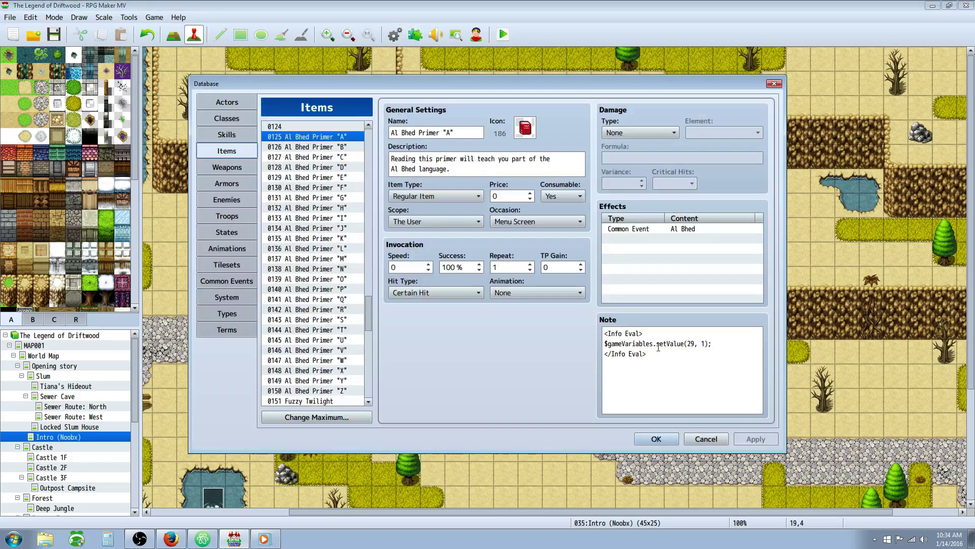
{"action": "left_click_drag", "start_coordinate": [698, 344], "coordinate": [688, 343]}
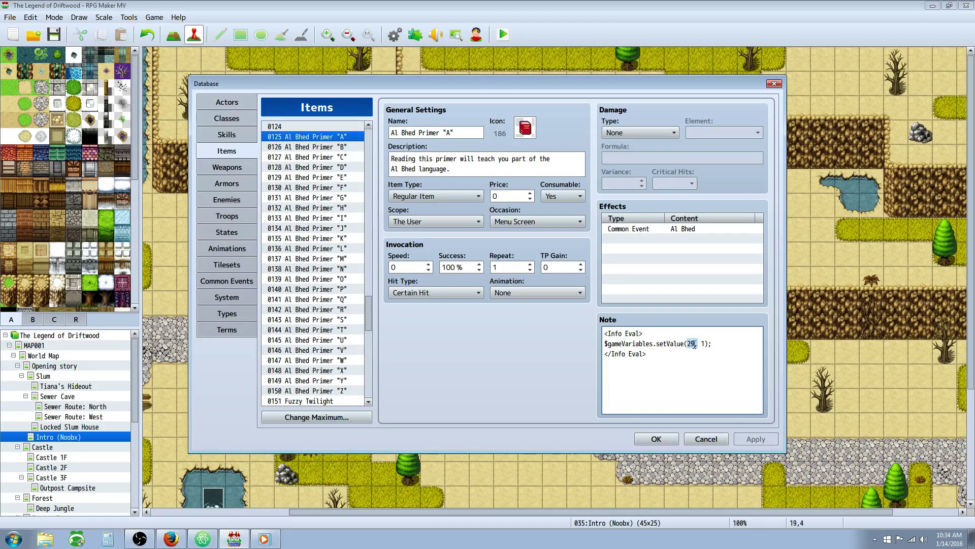
{"action": "type", "text": "25,"}
{"action": "left_click", "coordinate": [697, 345]}
{"action": "double_click", "coordinate": [704, 344]}
{"action": "left_click", "coordinate": [707, 344]}
{"action": "double_click", "coordinate": [710, 344]}
{"action": "left_click_drag", "start_coordinate": [667, 355], "coordinate": [523, 382]}
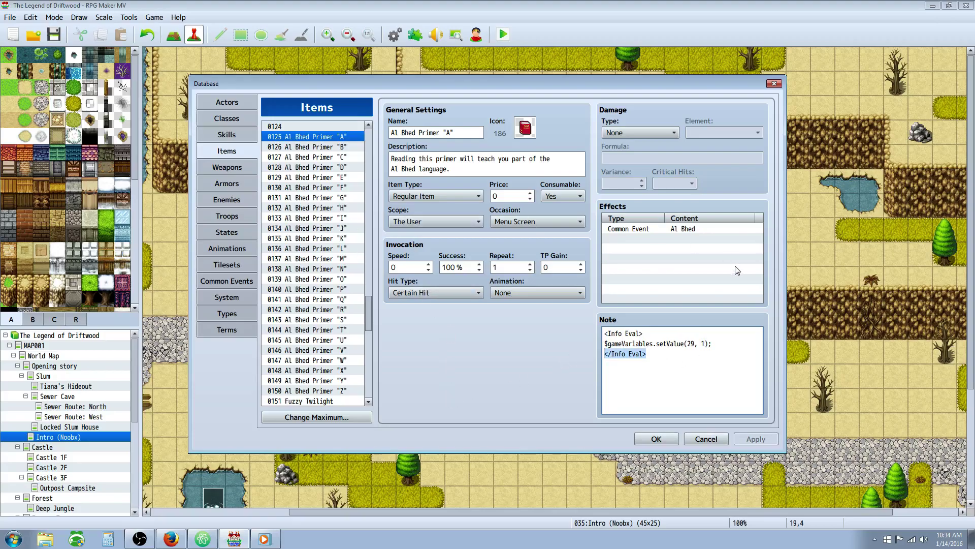
{"action": "right_click", "coordinate": [641, 239]}
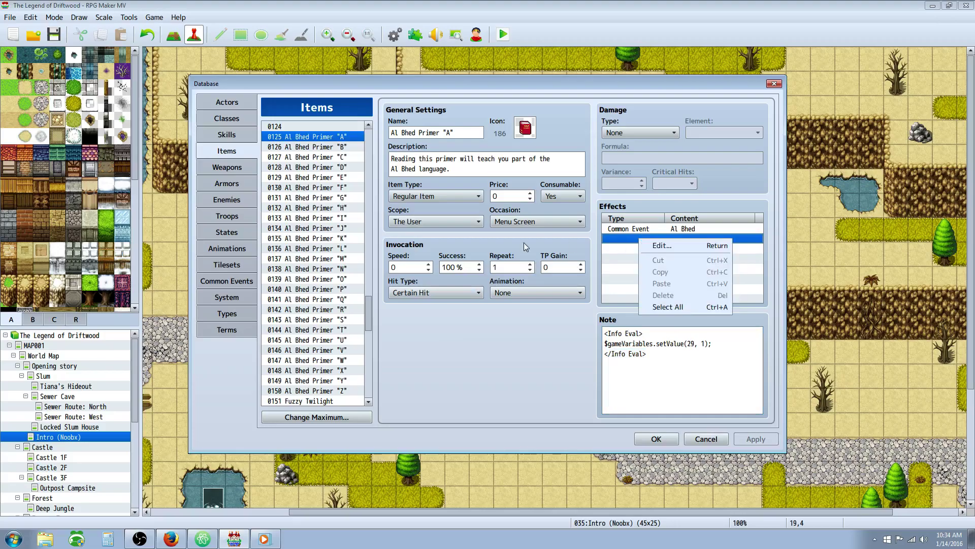
{"action": "left_click", "coordinate": [234, 282]}
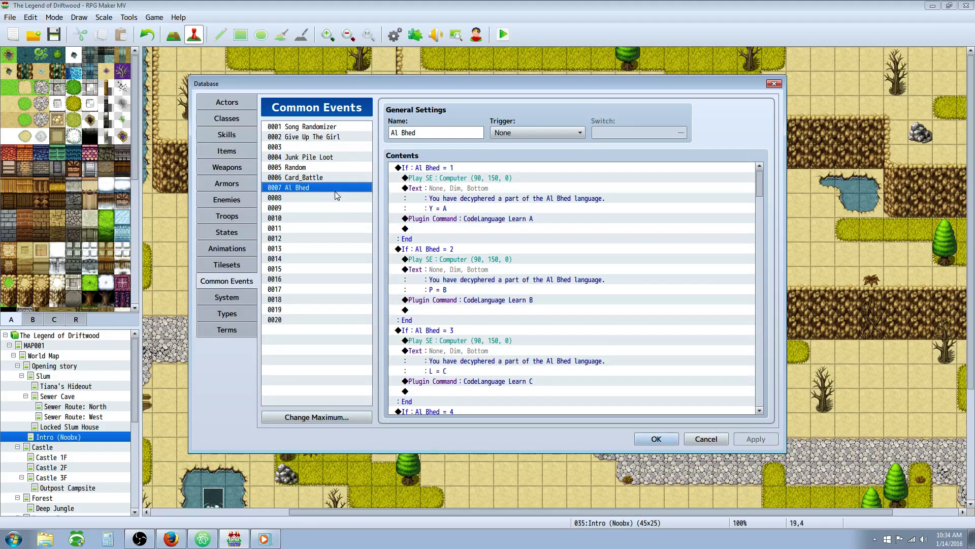
{"action": "left_click", "coordinate": [427, 128]}
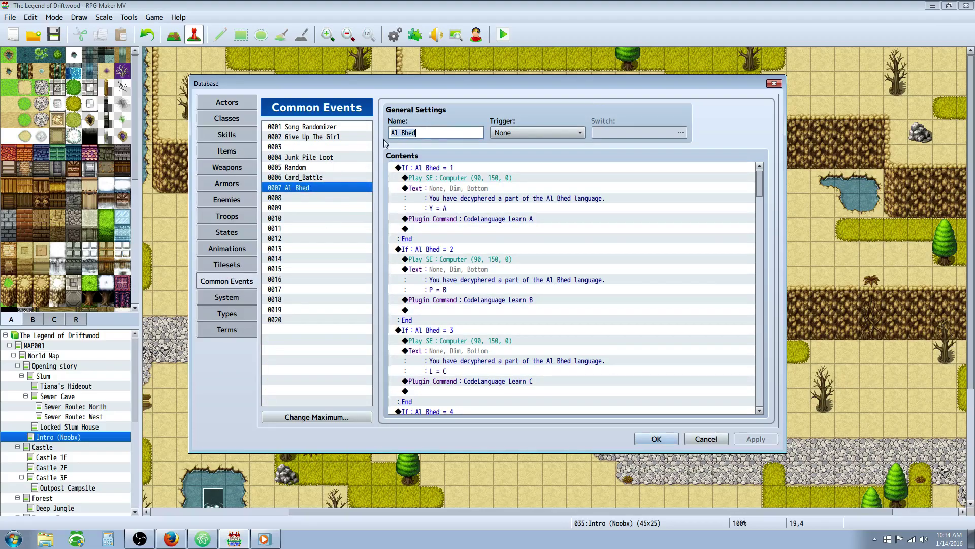
{"action": "left_click", "coordinate": [227, 151]}
{"action": "left_click", "coordinate": [667, 227]}
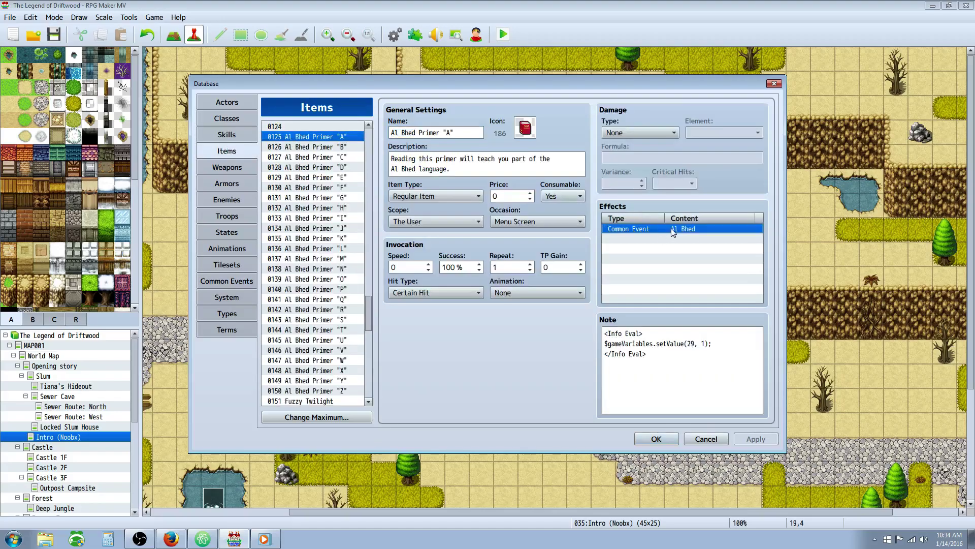
{"action": "right_click", "coordinate": [636, 229]}
{"action": "left_click", "coordinate": [660, 249]}
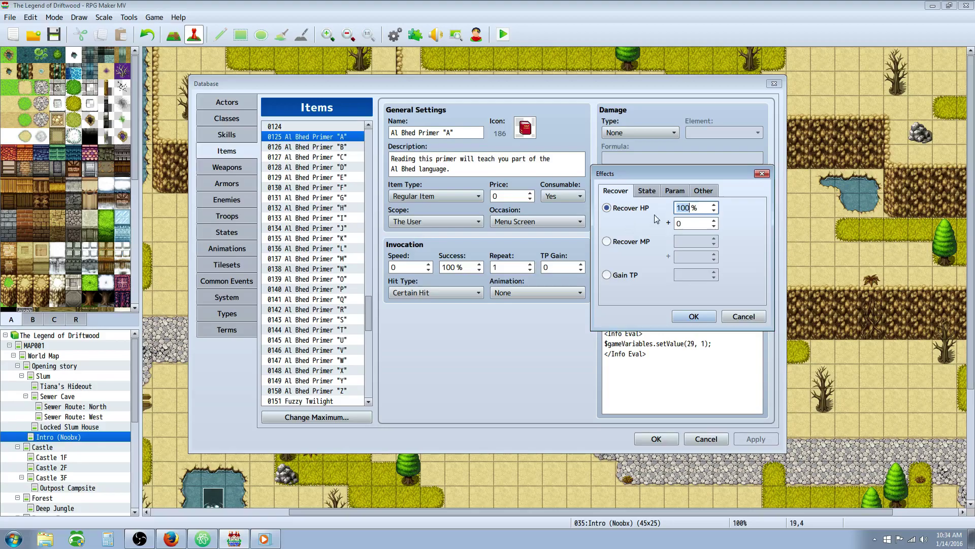
{"action": "left_click_drag", "start_coordinate": [634, 172], "coordinate": [639, 219]}
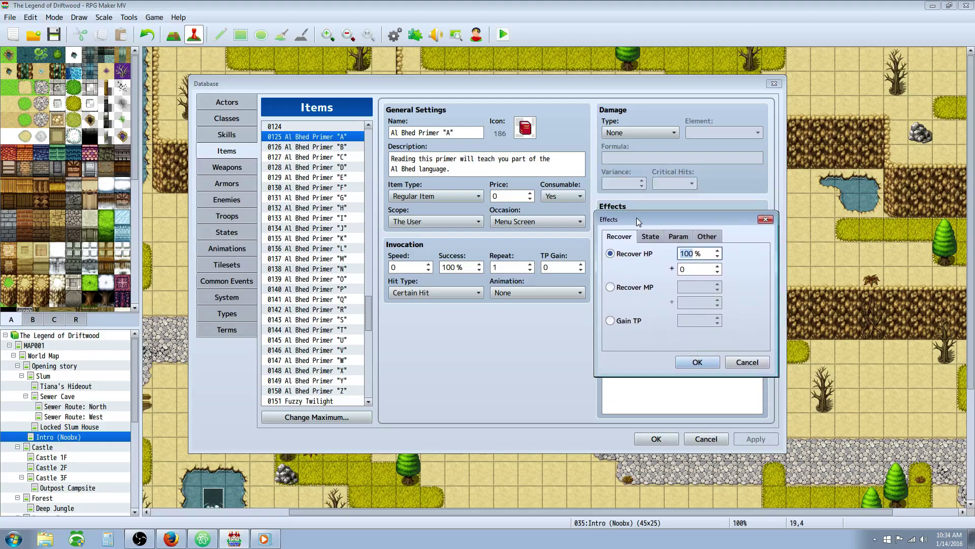
{"action": "left_click", "coordinate": [707, 236]}
{"action": "left_click", "coordinate": [640, 325]}
{"action": "left_click", "coordinate": [719, 323]}
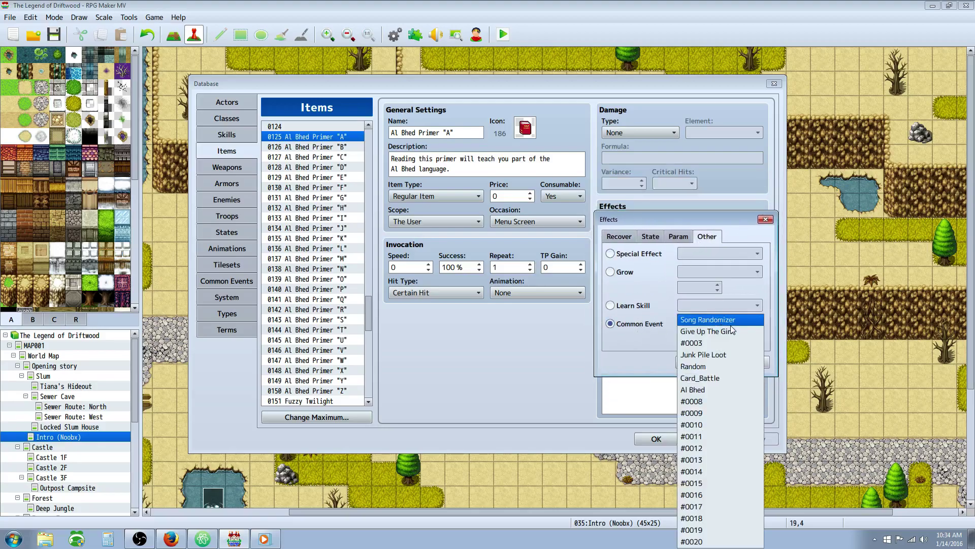
{"action": "left_click", "coordinate": [707, 389]}
{"action": "left_click", "coordinate": [701, 362]}
{"action": "left_click", "coordinate": [684, 240]}
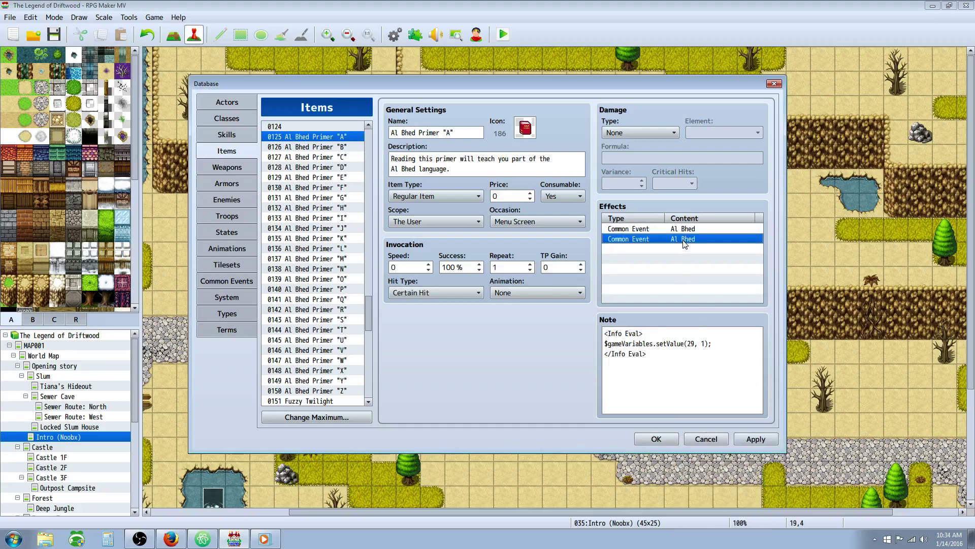
{"action": "key", "text": "Delete"}
{"action": "left_click", "coordinate": [703, 344]}
{"action": "key", "text": "ctrl+a"}
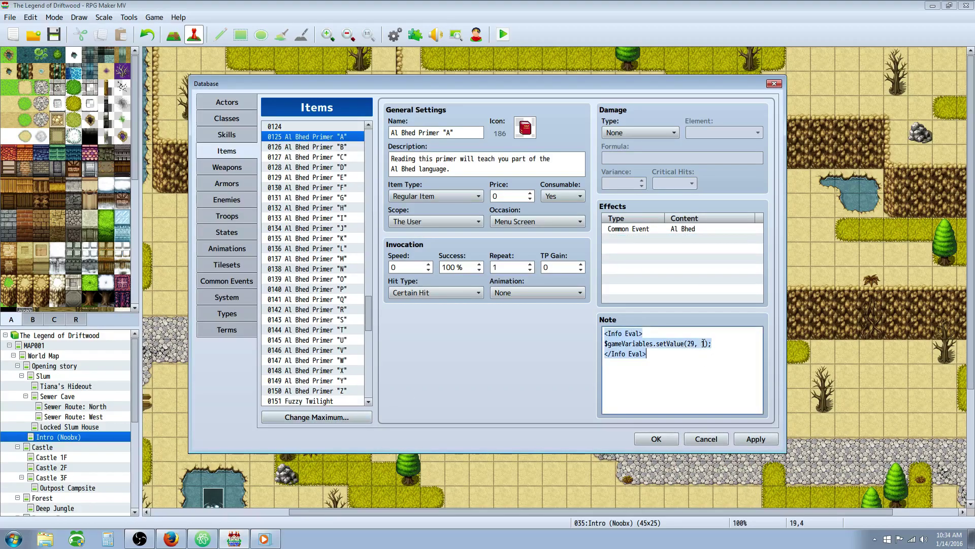
Check Al Bhed Primer B's name and its note setting variable 29 to 2.
{"action": "right_click", "coordinate": [325, 147]}
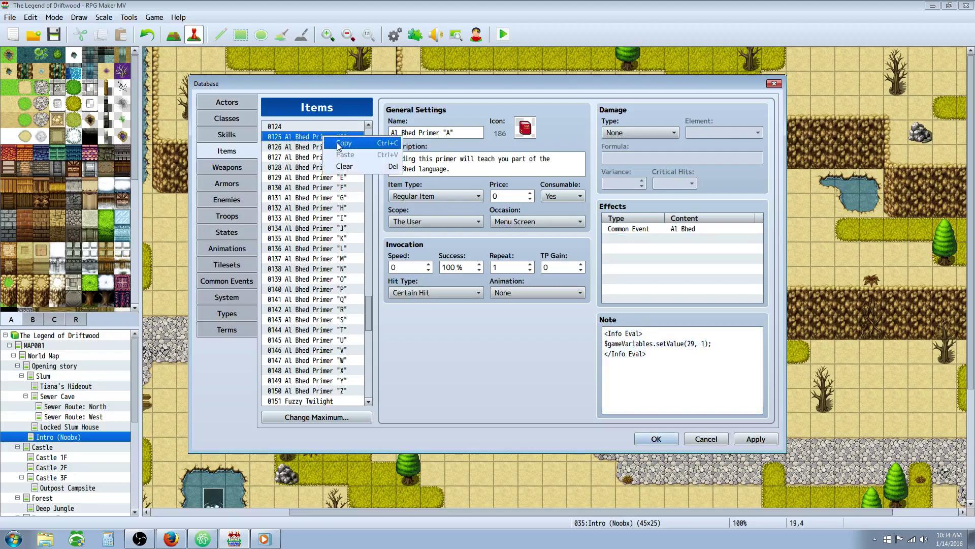
{"action": "left_click", "coordinate": [338, 147]}
{"action": "left_click", "coordinate": [324, 147]}
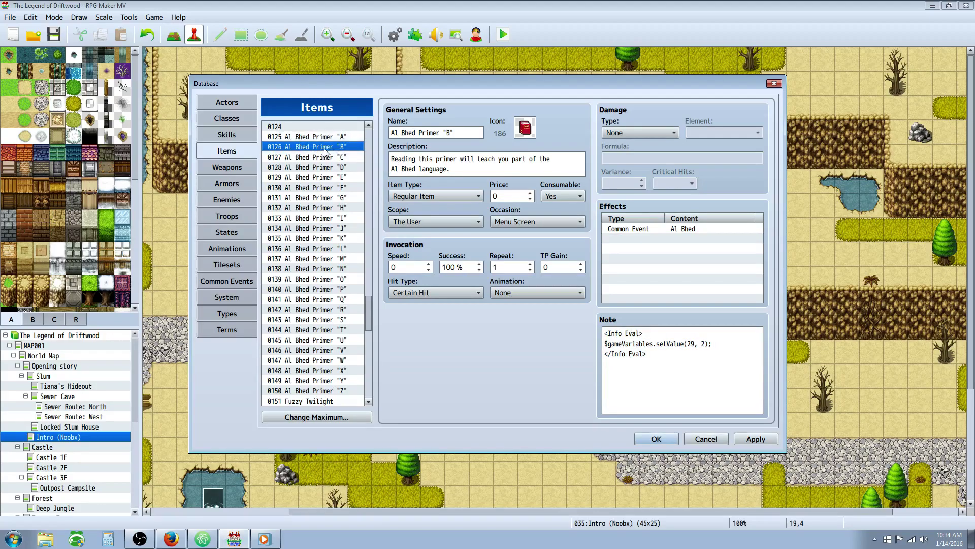
{"action": "left_click", "coordinate": [448, 132]}
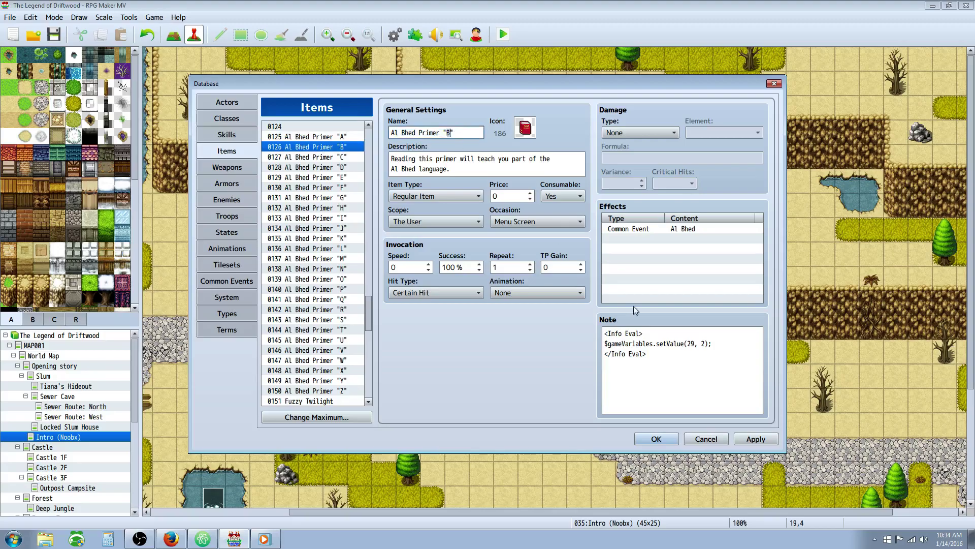
{"action": "left_click", "coordinate": [702, 343]}
{"action": "key", "text": "ctrl+a"}
{"action": "left_click", "coordinate": [704, 344], "text": "shift"}
{"action": "left_click", "coordinate": [702, 343]}
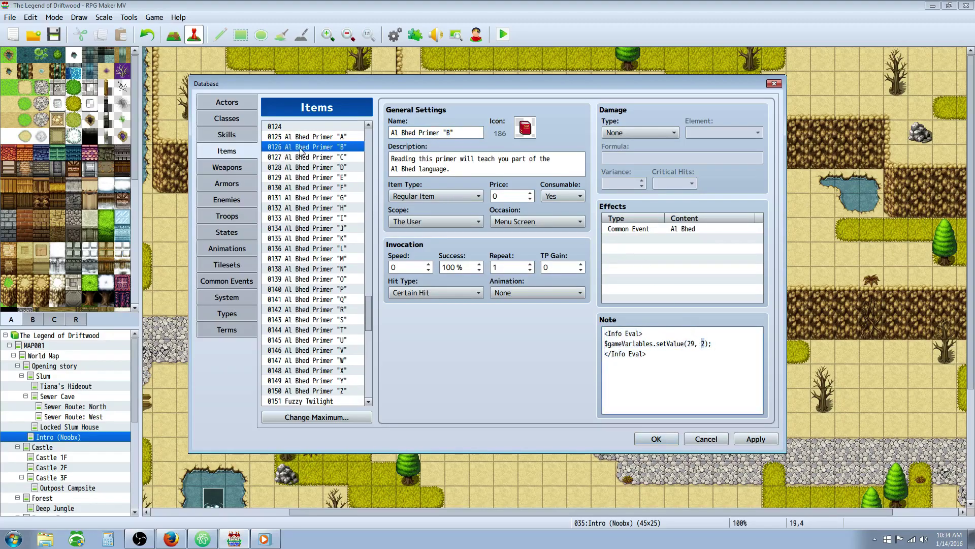
Move to Al Bhed Primer C and confirm its note value 3.
{"action": "left_click", "coordinate": [452, 131]}
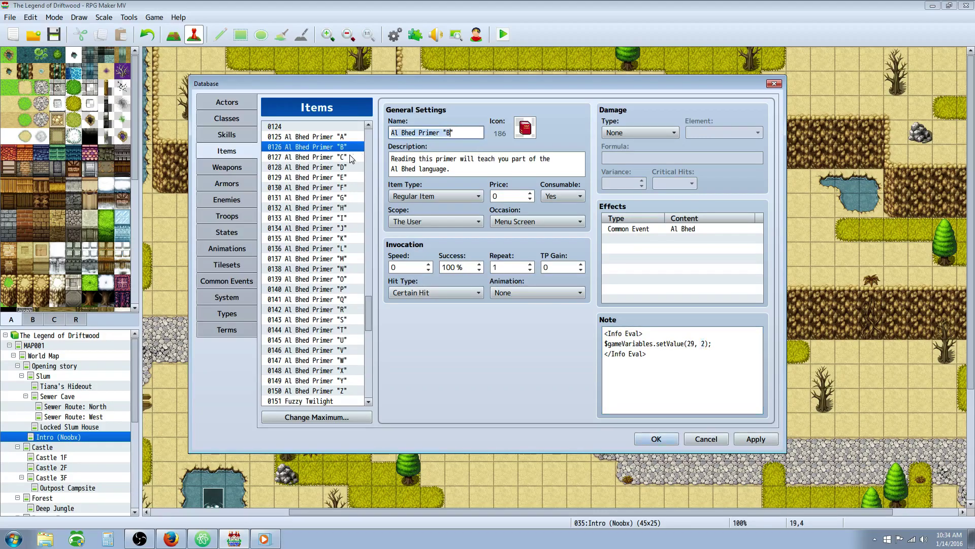
{"action": "key", "text": "shift+Tab"}
{"action": "key", "text": "Down"}
{"action": "key", "text": "Tab"}
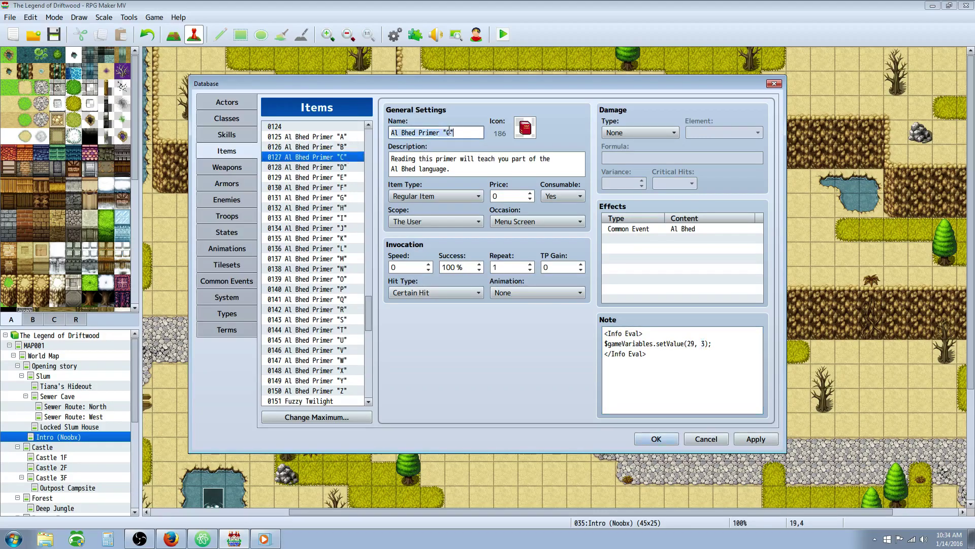
{"action": "double_click", "coordinate": [703, 344]}
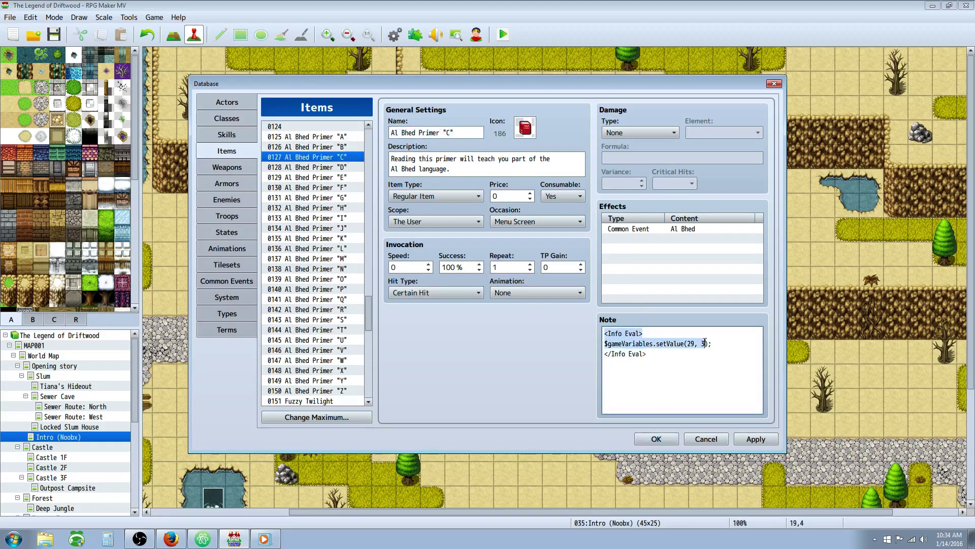
Confirm Primers D and E set variable 29 to 4 and 5, then select Primer F.
{"action": "left_click", "coordinate": [334, 167]}
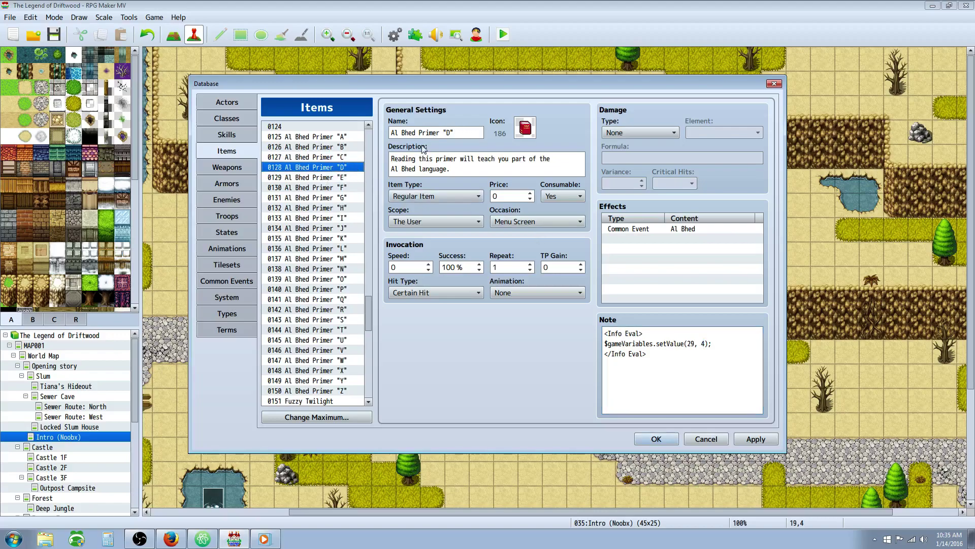
{"action": "left_click", "coordinate": [450, 132]}
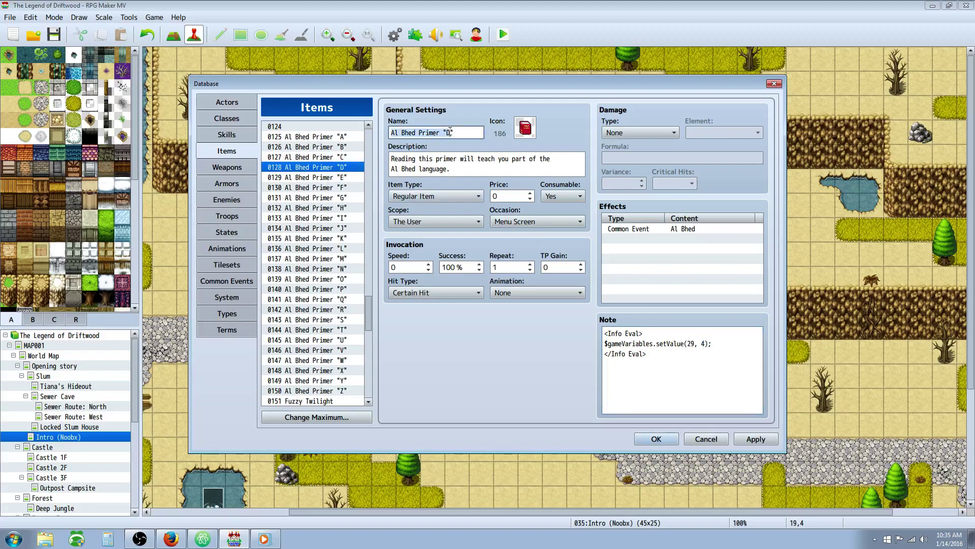
{"action": "double_click", "coordinate": [702, 344]}
{"action": "left_click", "coordinate": [335, 177]}
{"action": "left_click", "coordinate": [444, 133]}
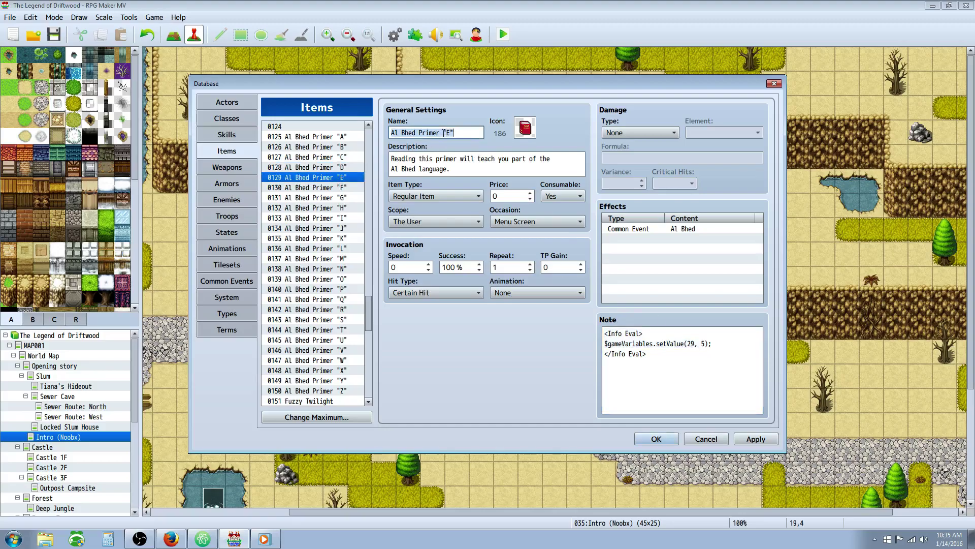
{"action": "left_click", "coordinate": [702, 362]}
{"action": "key", "text": "ctrl+a"}
{"action": "left_click", "coordinate": [349, 188]}
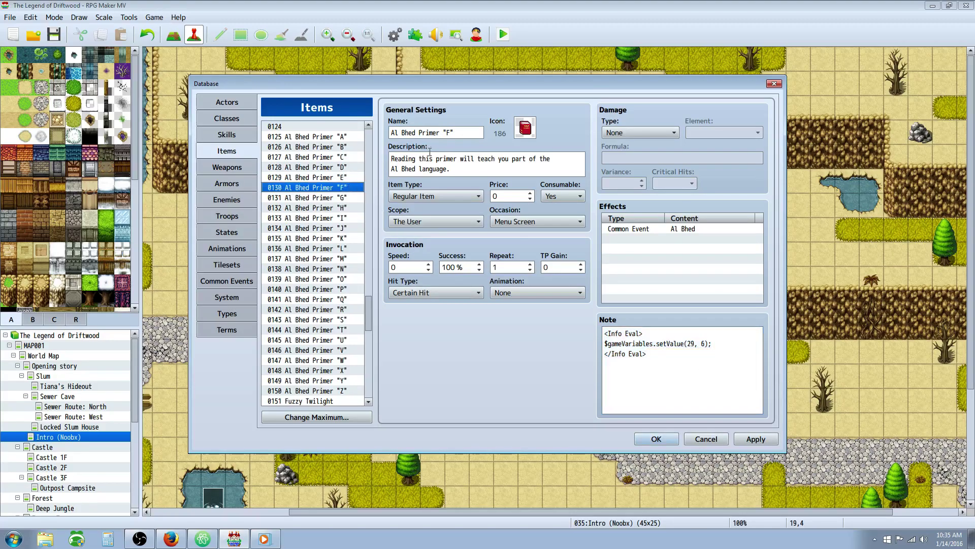
{"action": "left_click", "coordinate": [449, 132]}
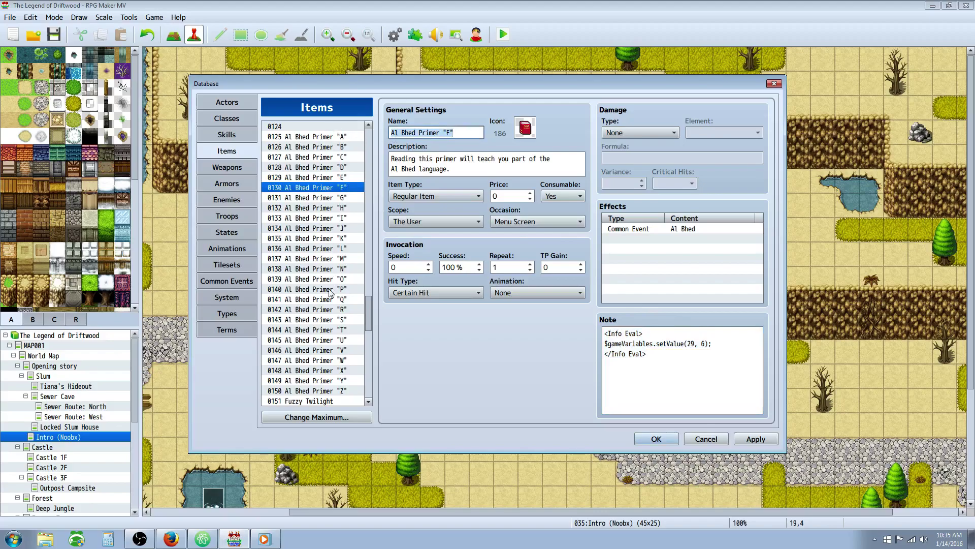